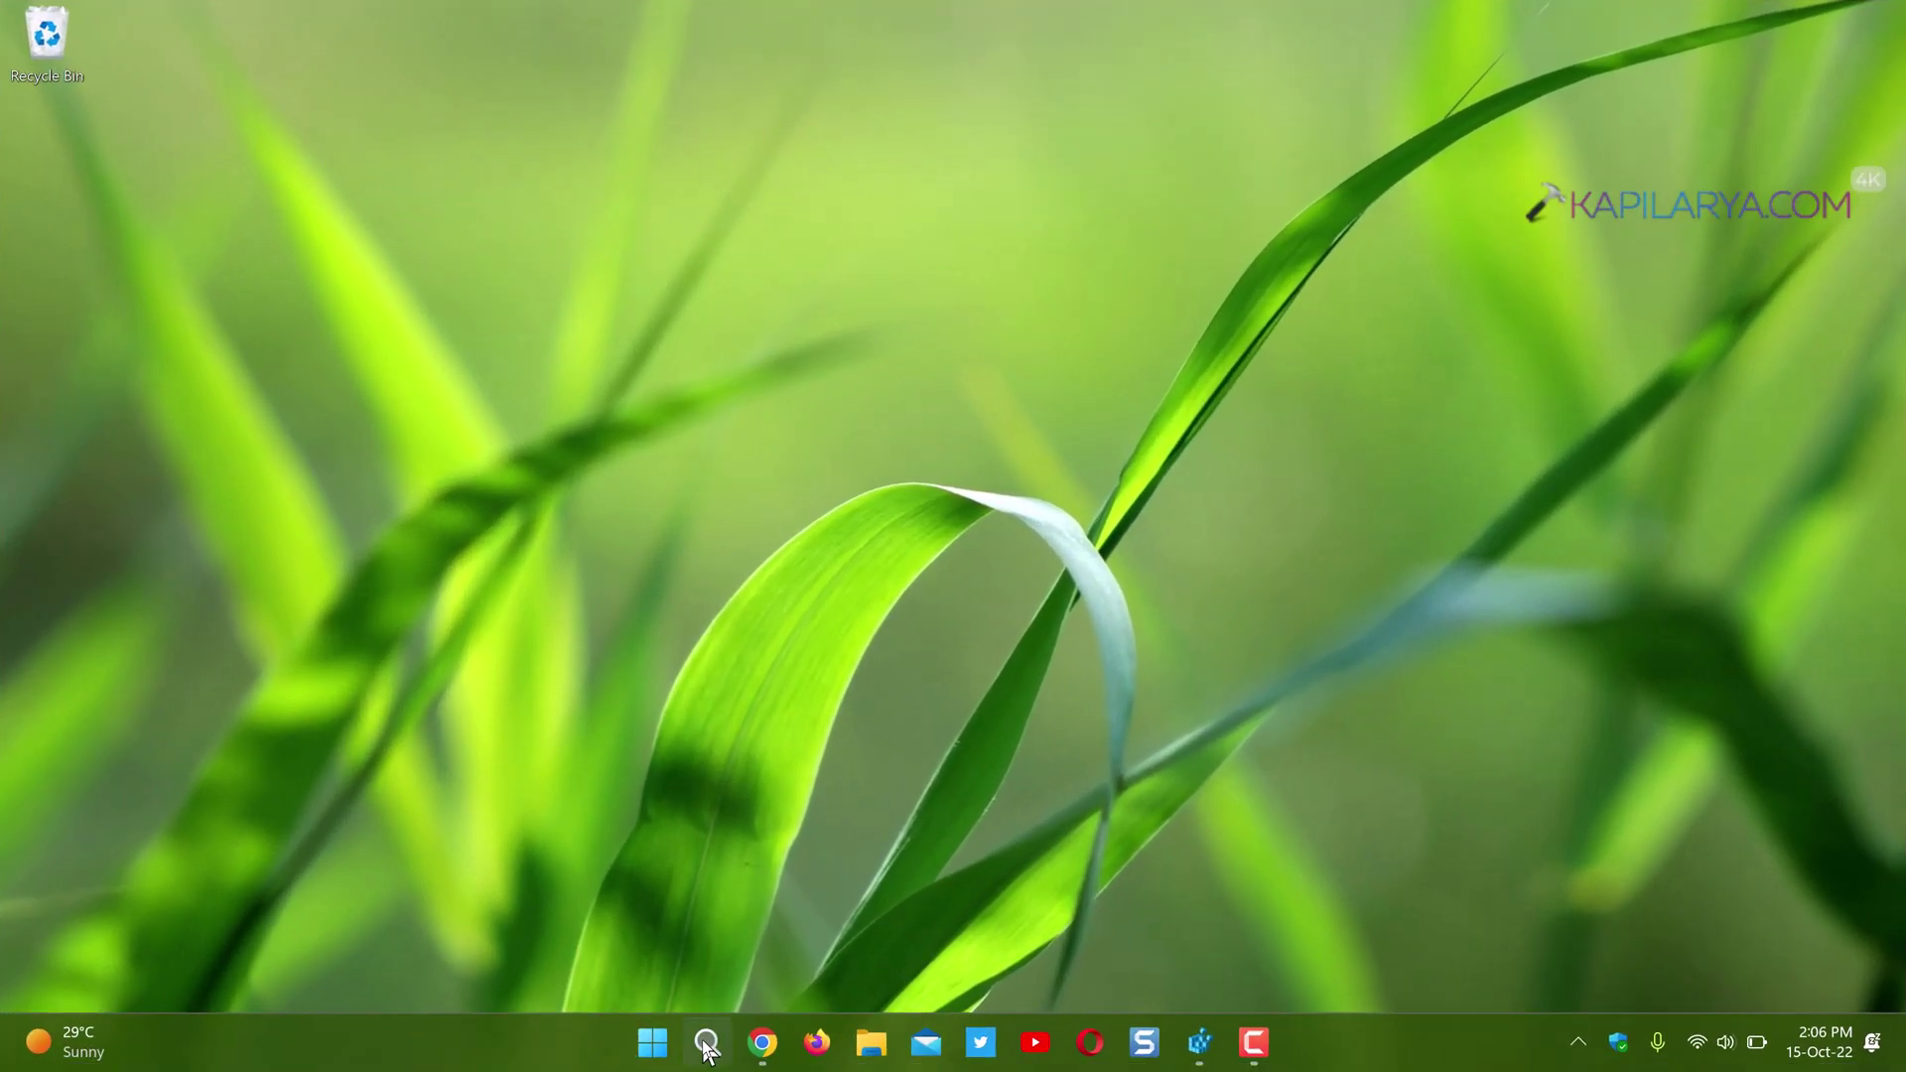
- Launch Registry Editor by running regedit from the Run box
{"action": "left_click", "coordinate": [706, 1044]}
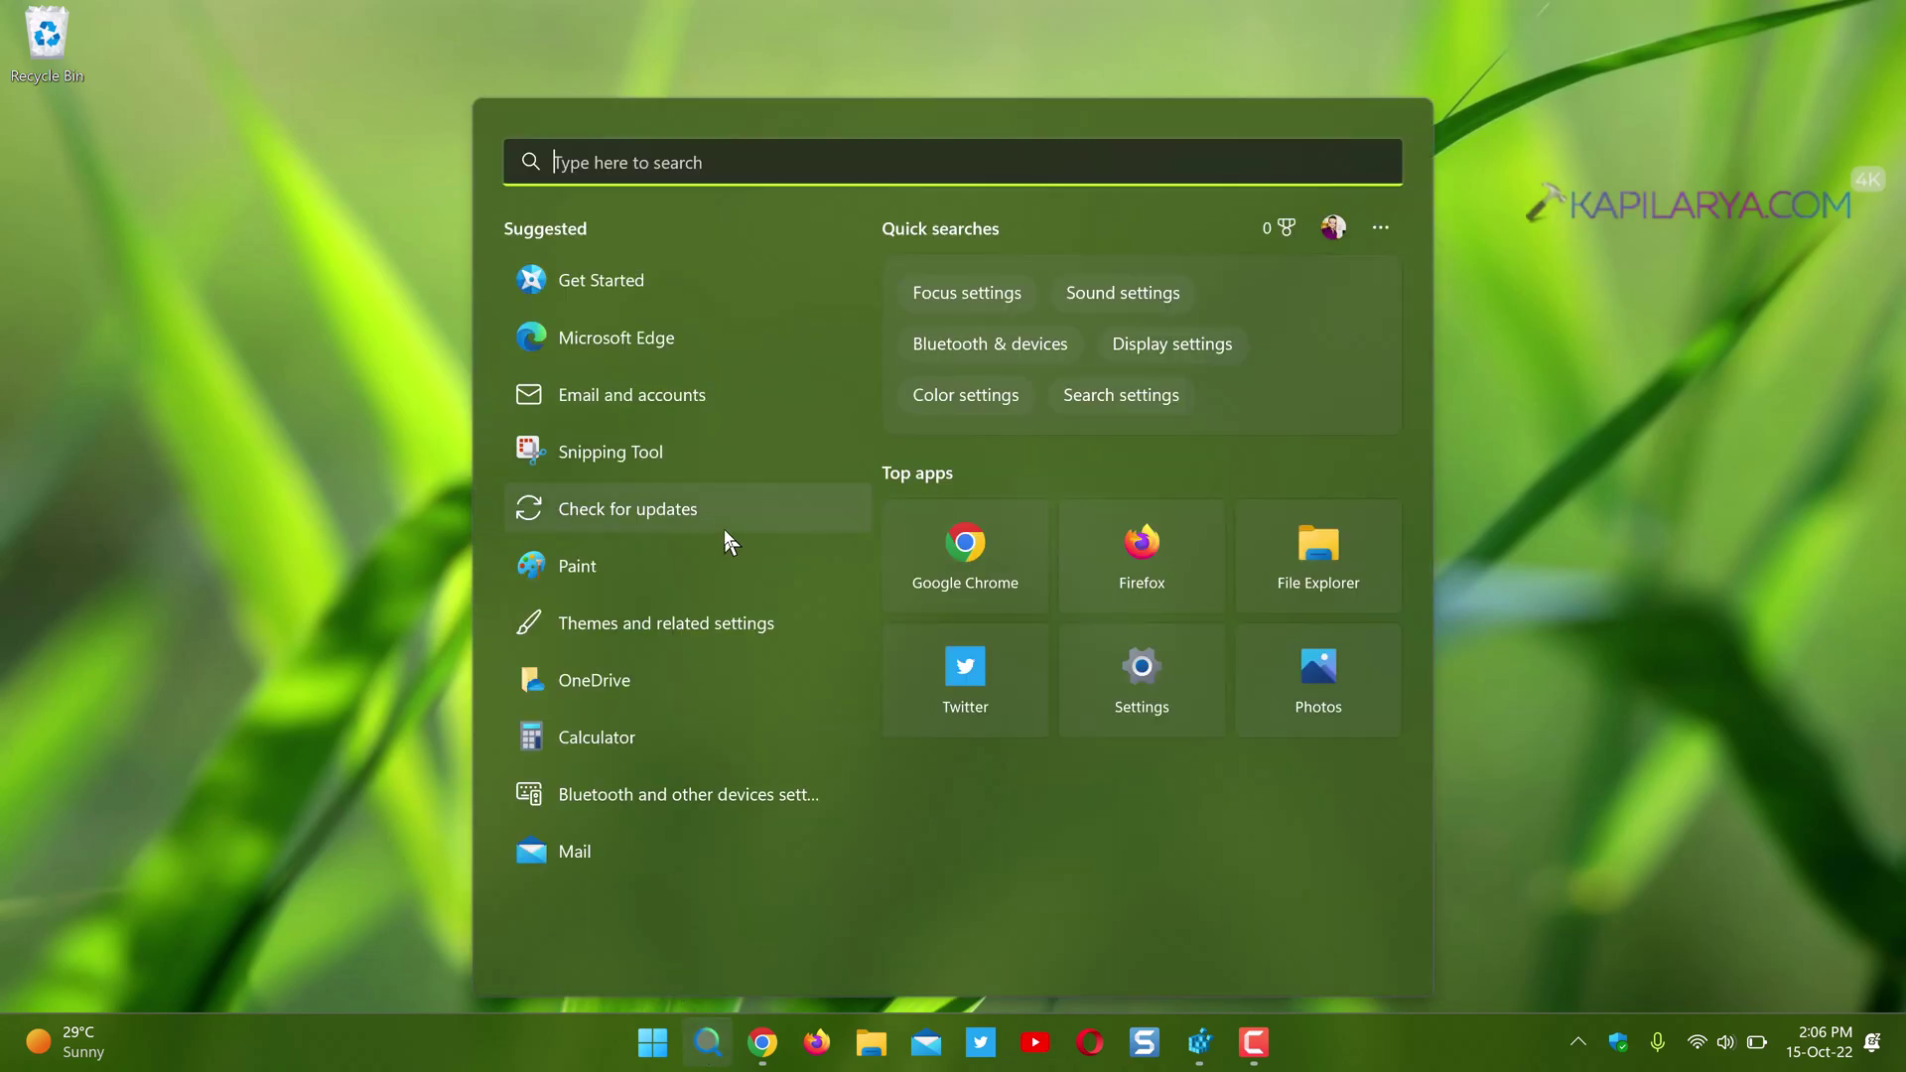
{"action": "type", "text": "comma"}
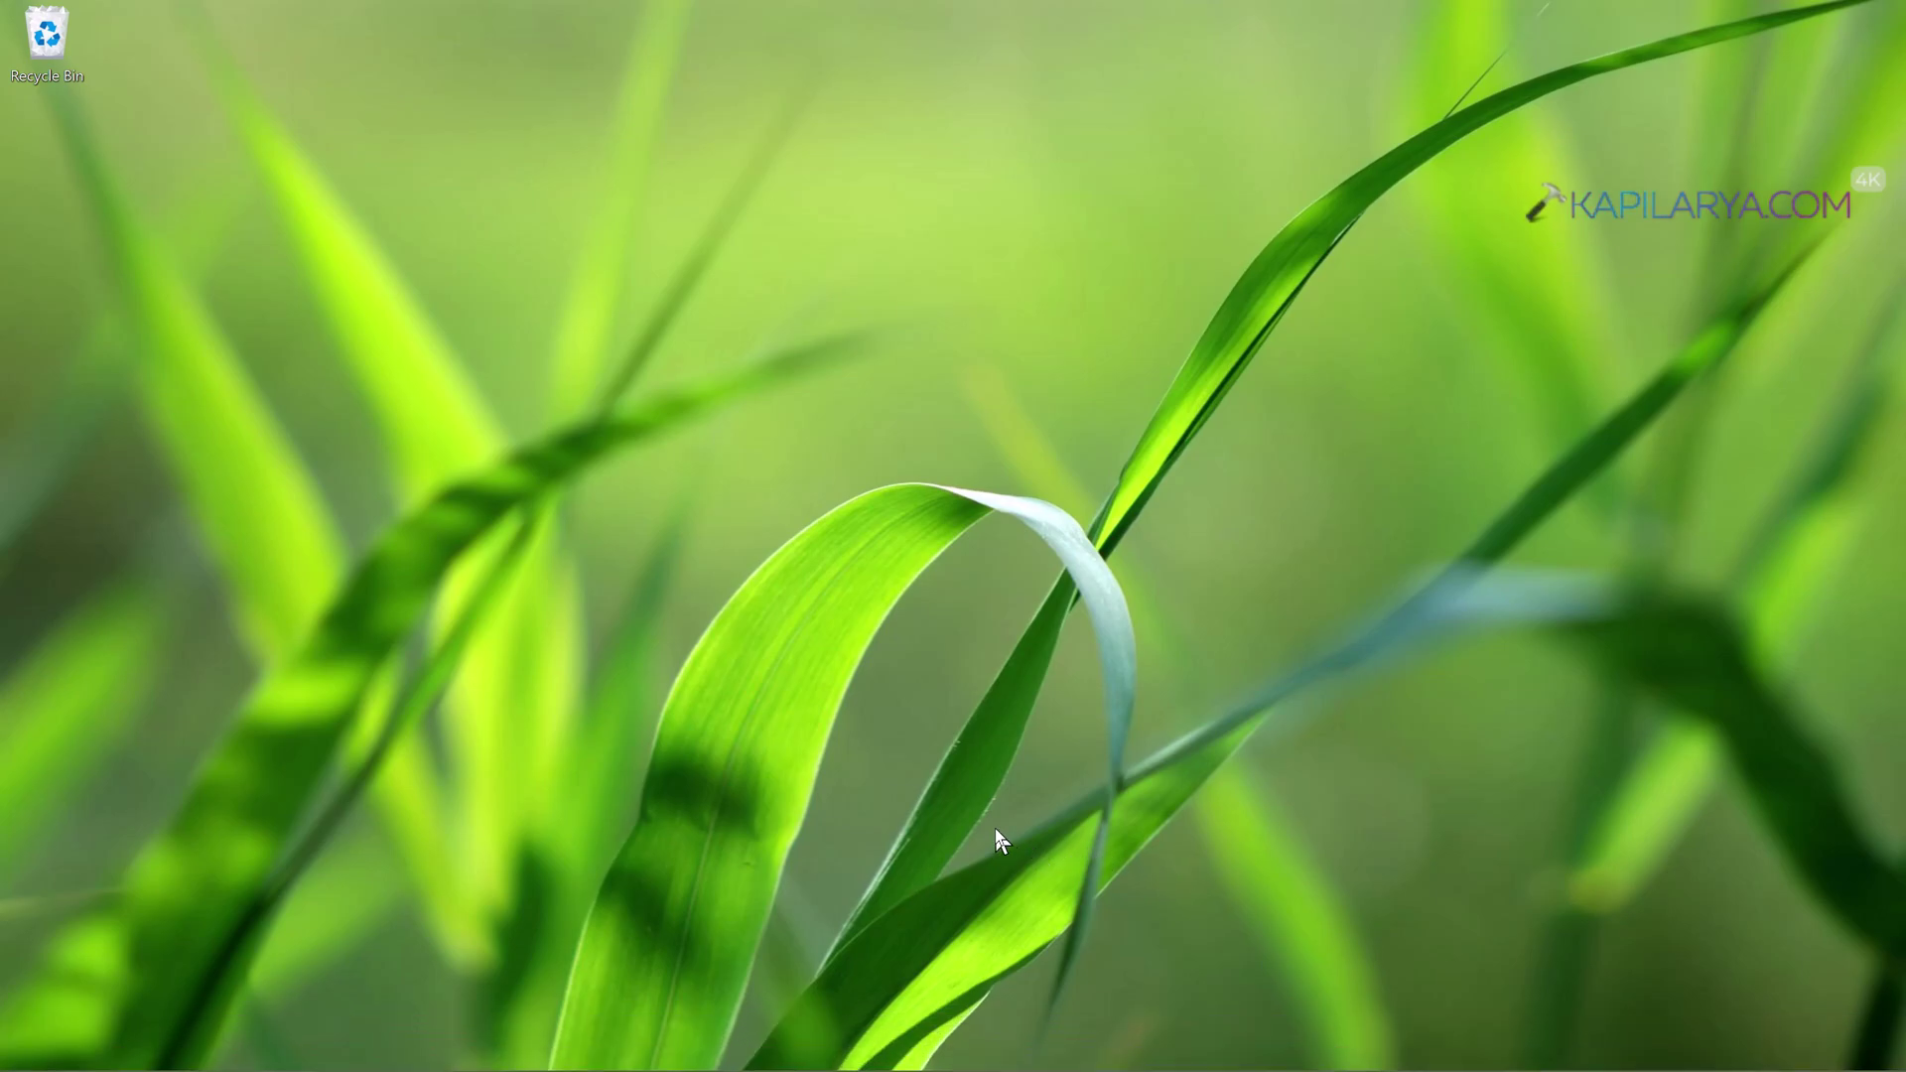
{"action": "key", "text": "super+r"}
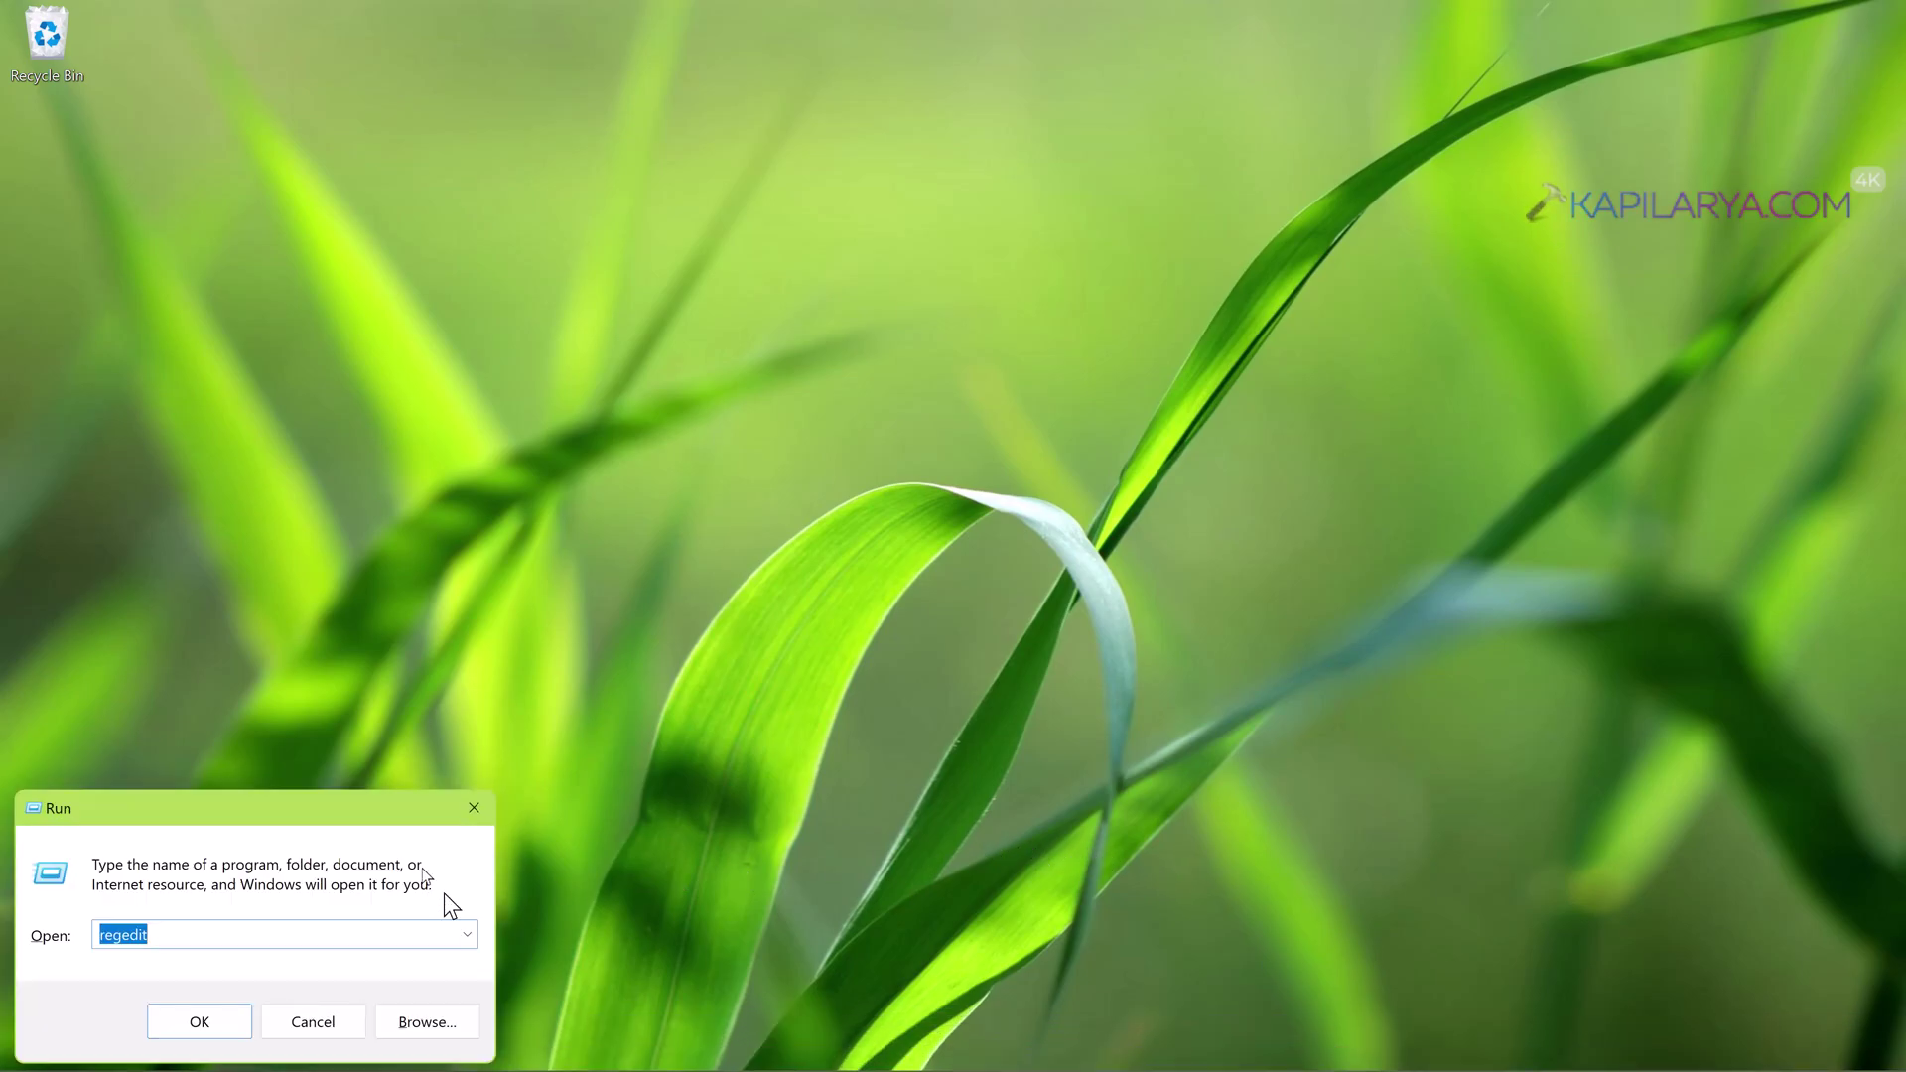
{"action": "left_click_drag", "start_coordinate": [372, 813], "coordinate": [913, 351]}
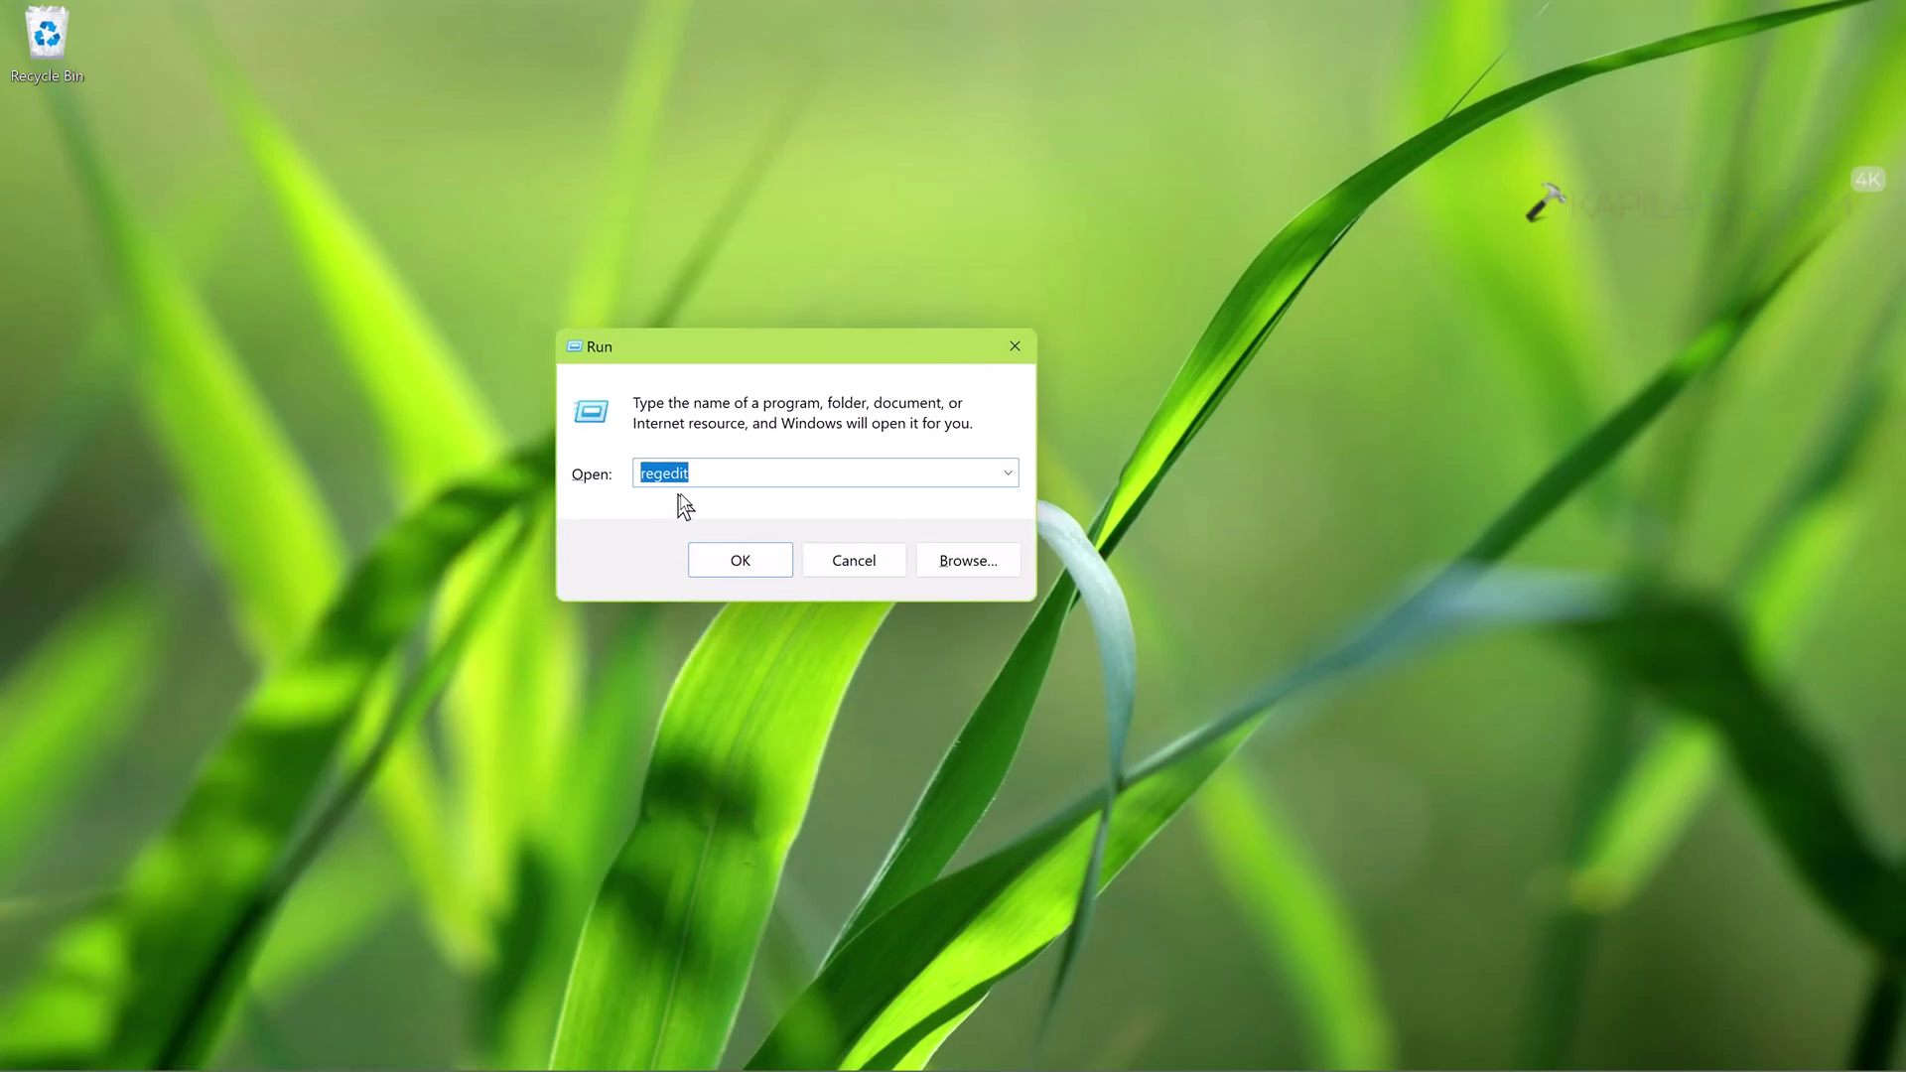
{"action": "left_click", "coordinate": [720, 569]}
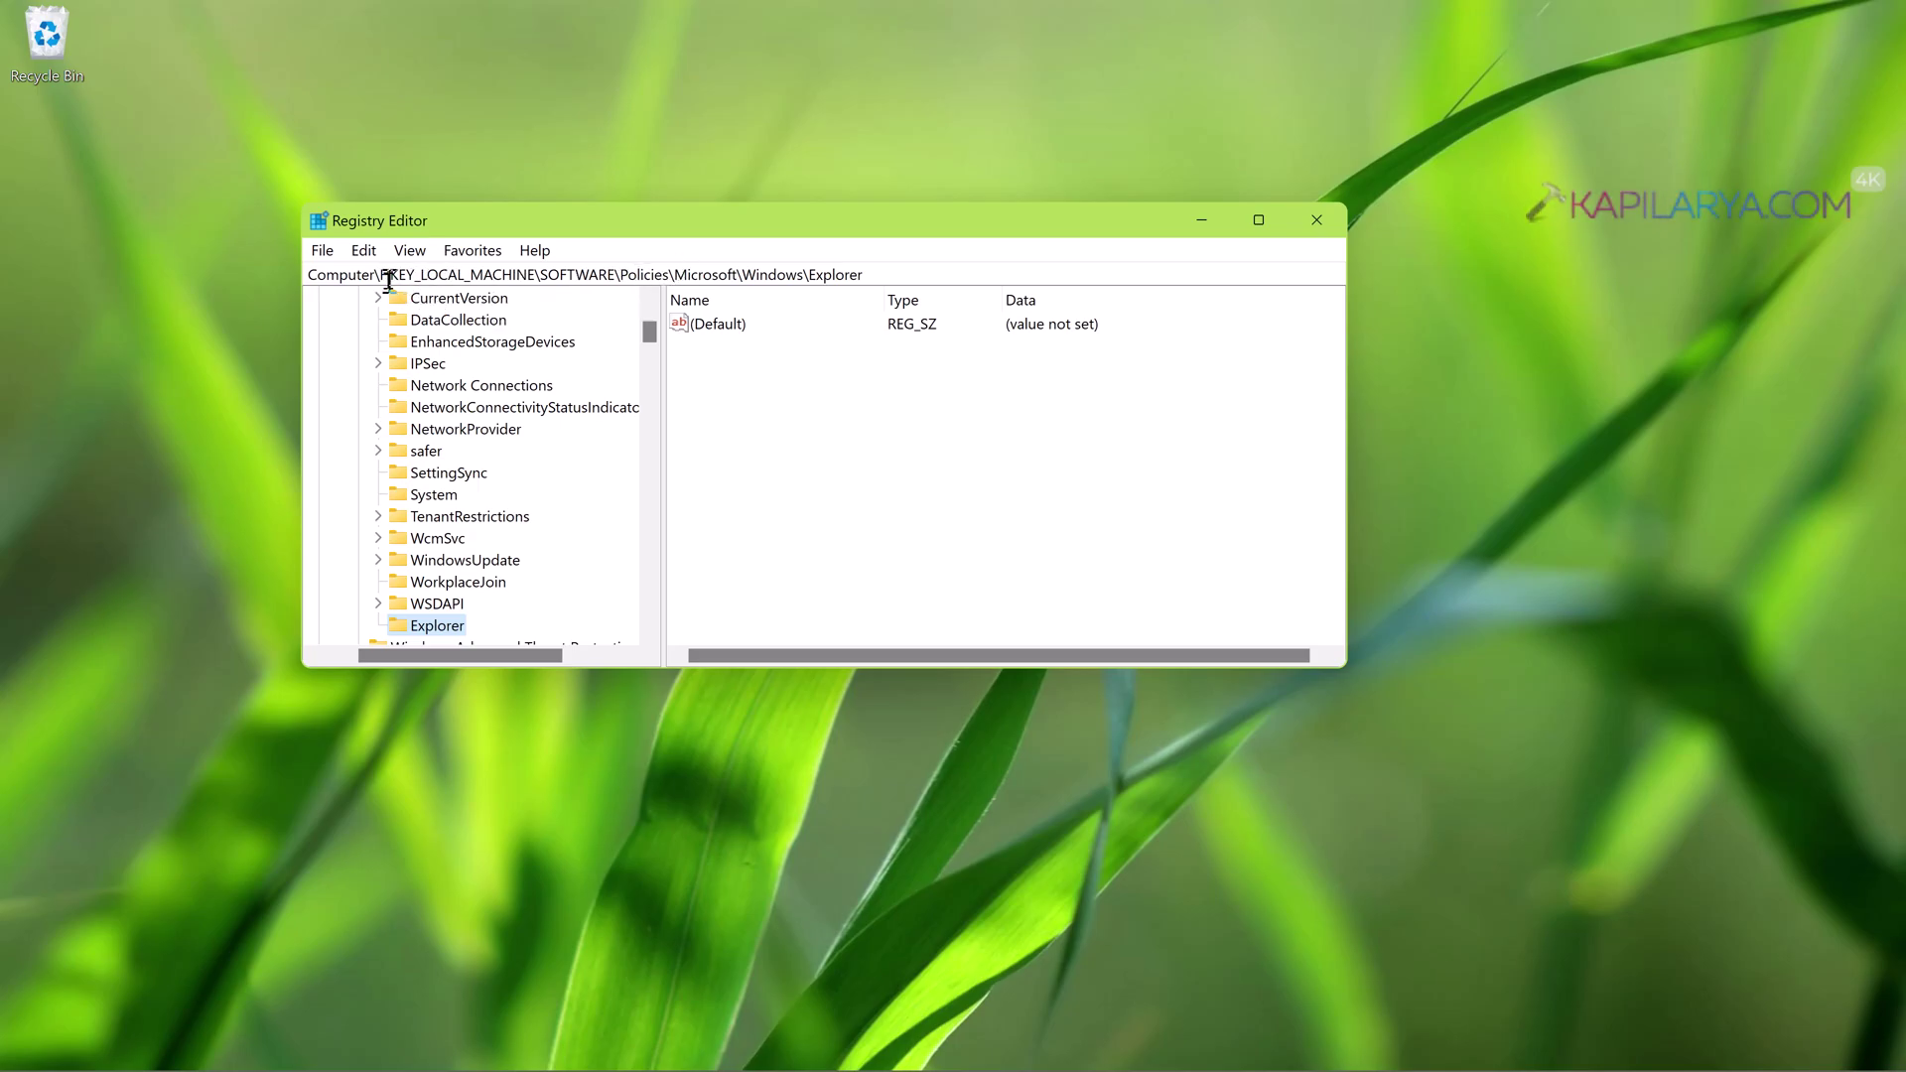
- Browse to HKLM\SOFTWARE\Policies\Microsoft\Windows and bring up its New menu for the Explorer key
{"action": "left_click_drag", "start_coordinate": [384, 279], "coordinate": [872, 264]}
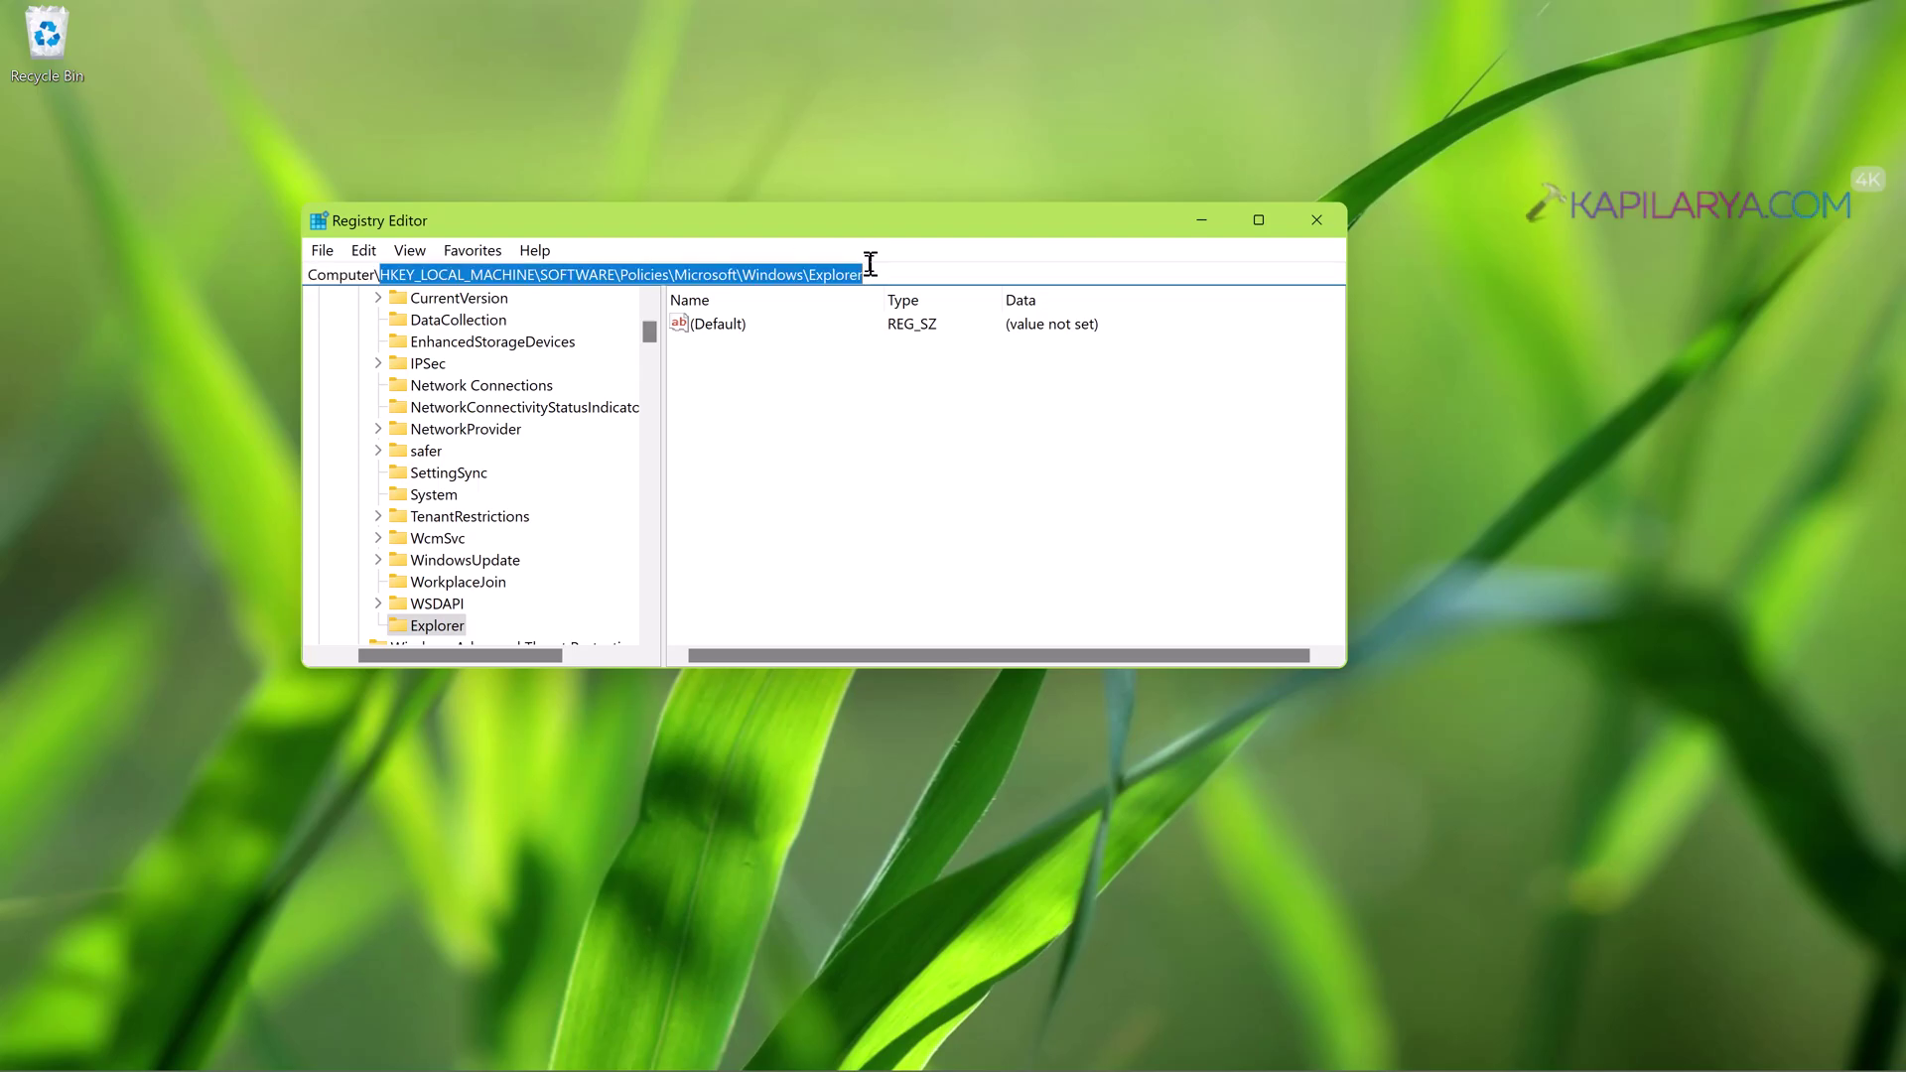
{"action": "left_click", "coordinate": [439, 627]}
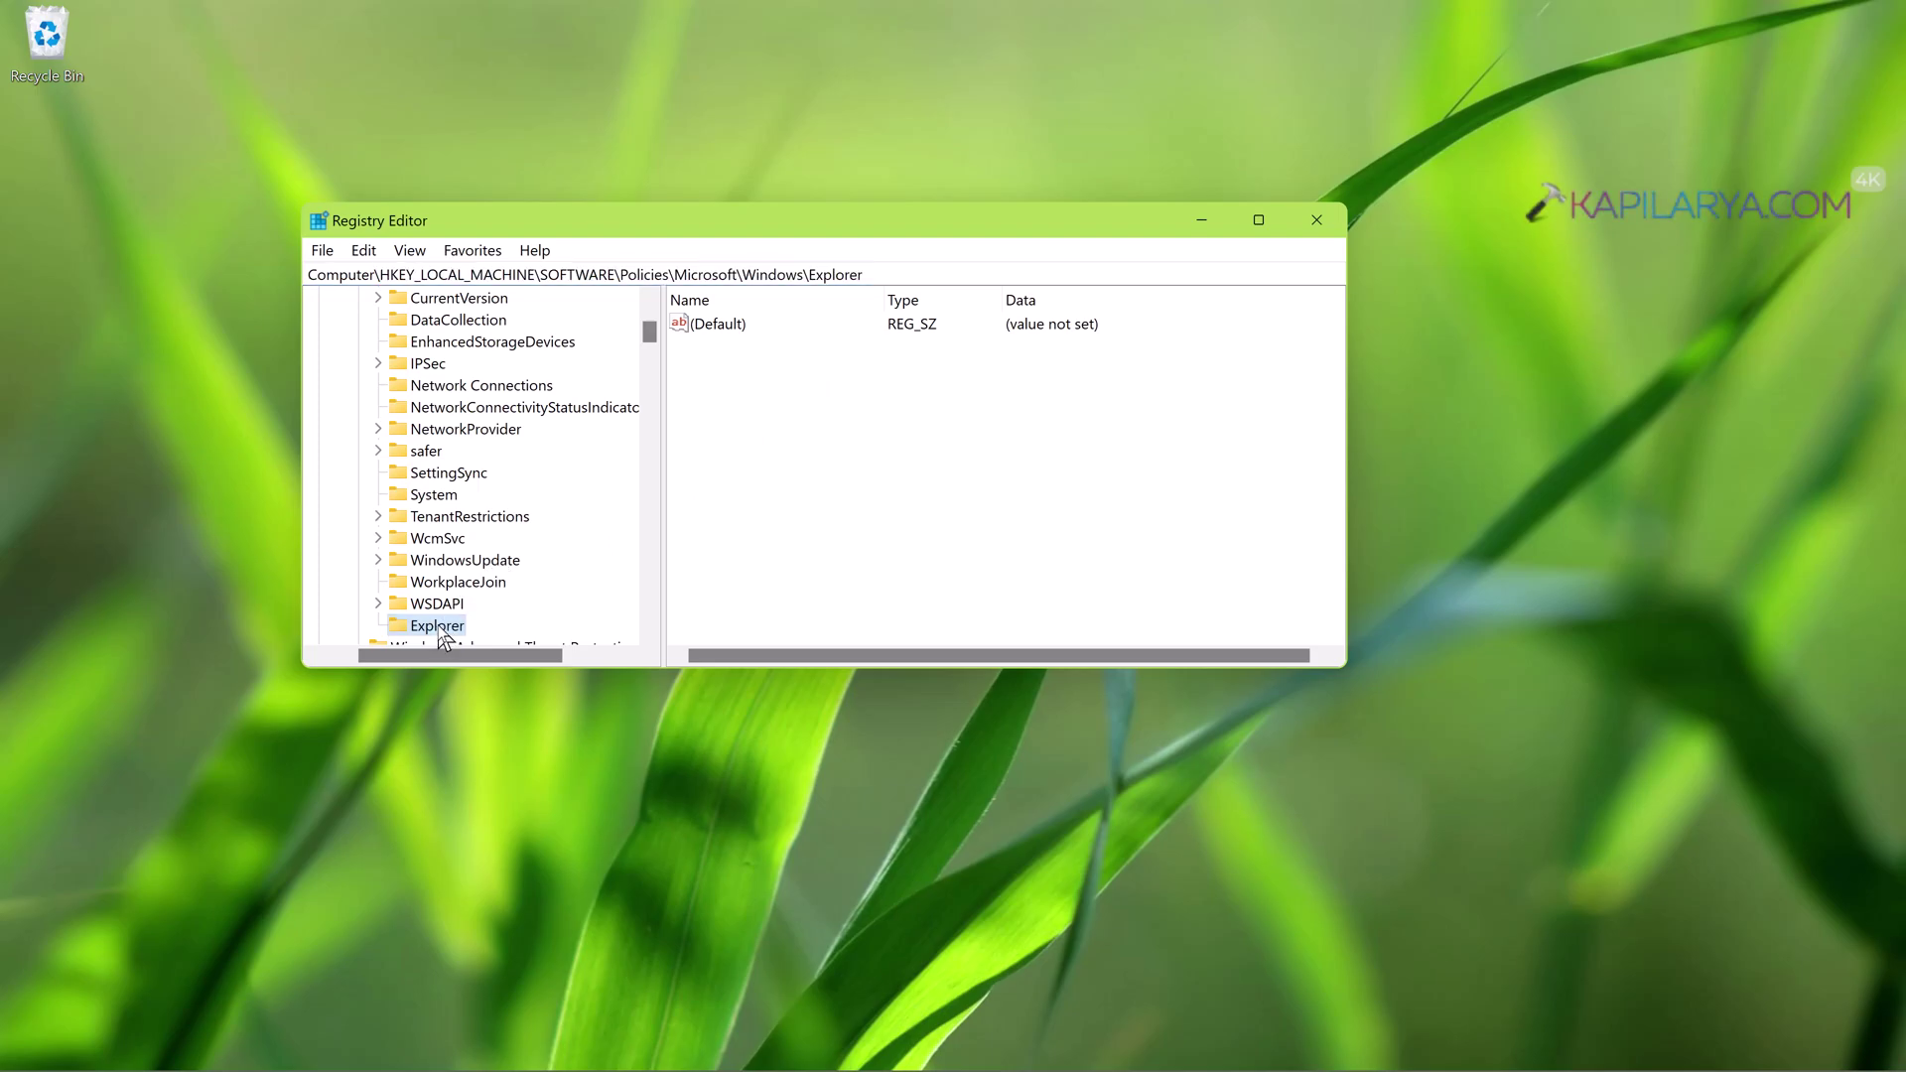
{"action": "scroll", "coordinate": [508, 516], "scroll_direction": "up", "scroll_amount": 1}
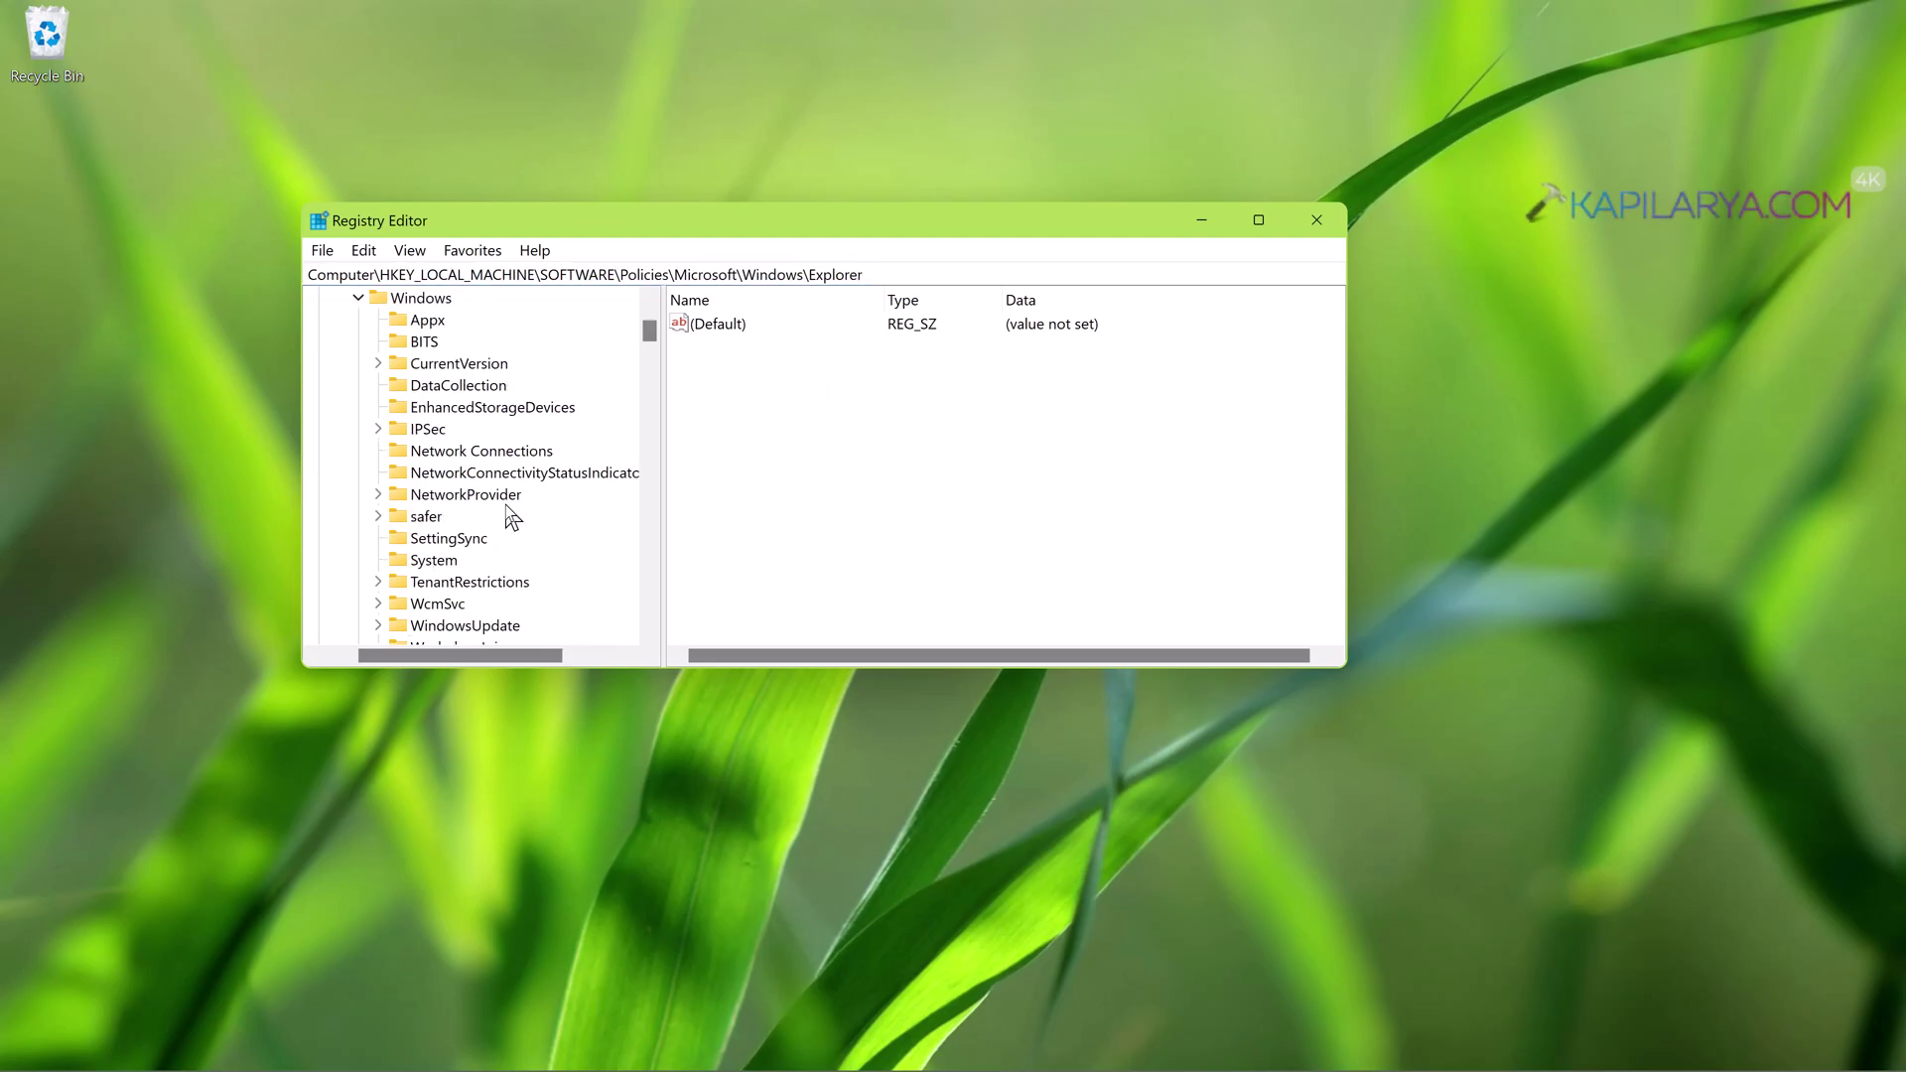
{"action": "left_click", "coordinate": [441, 303]}
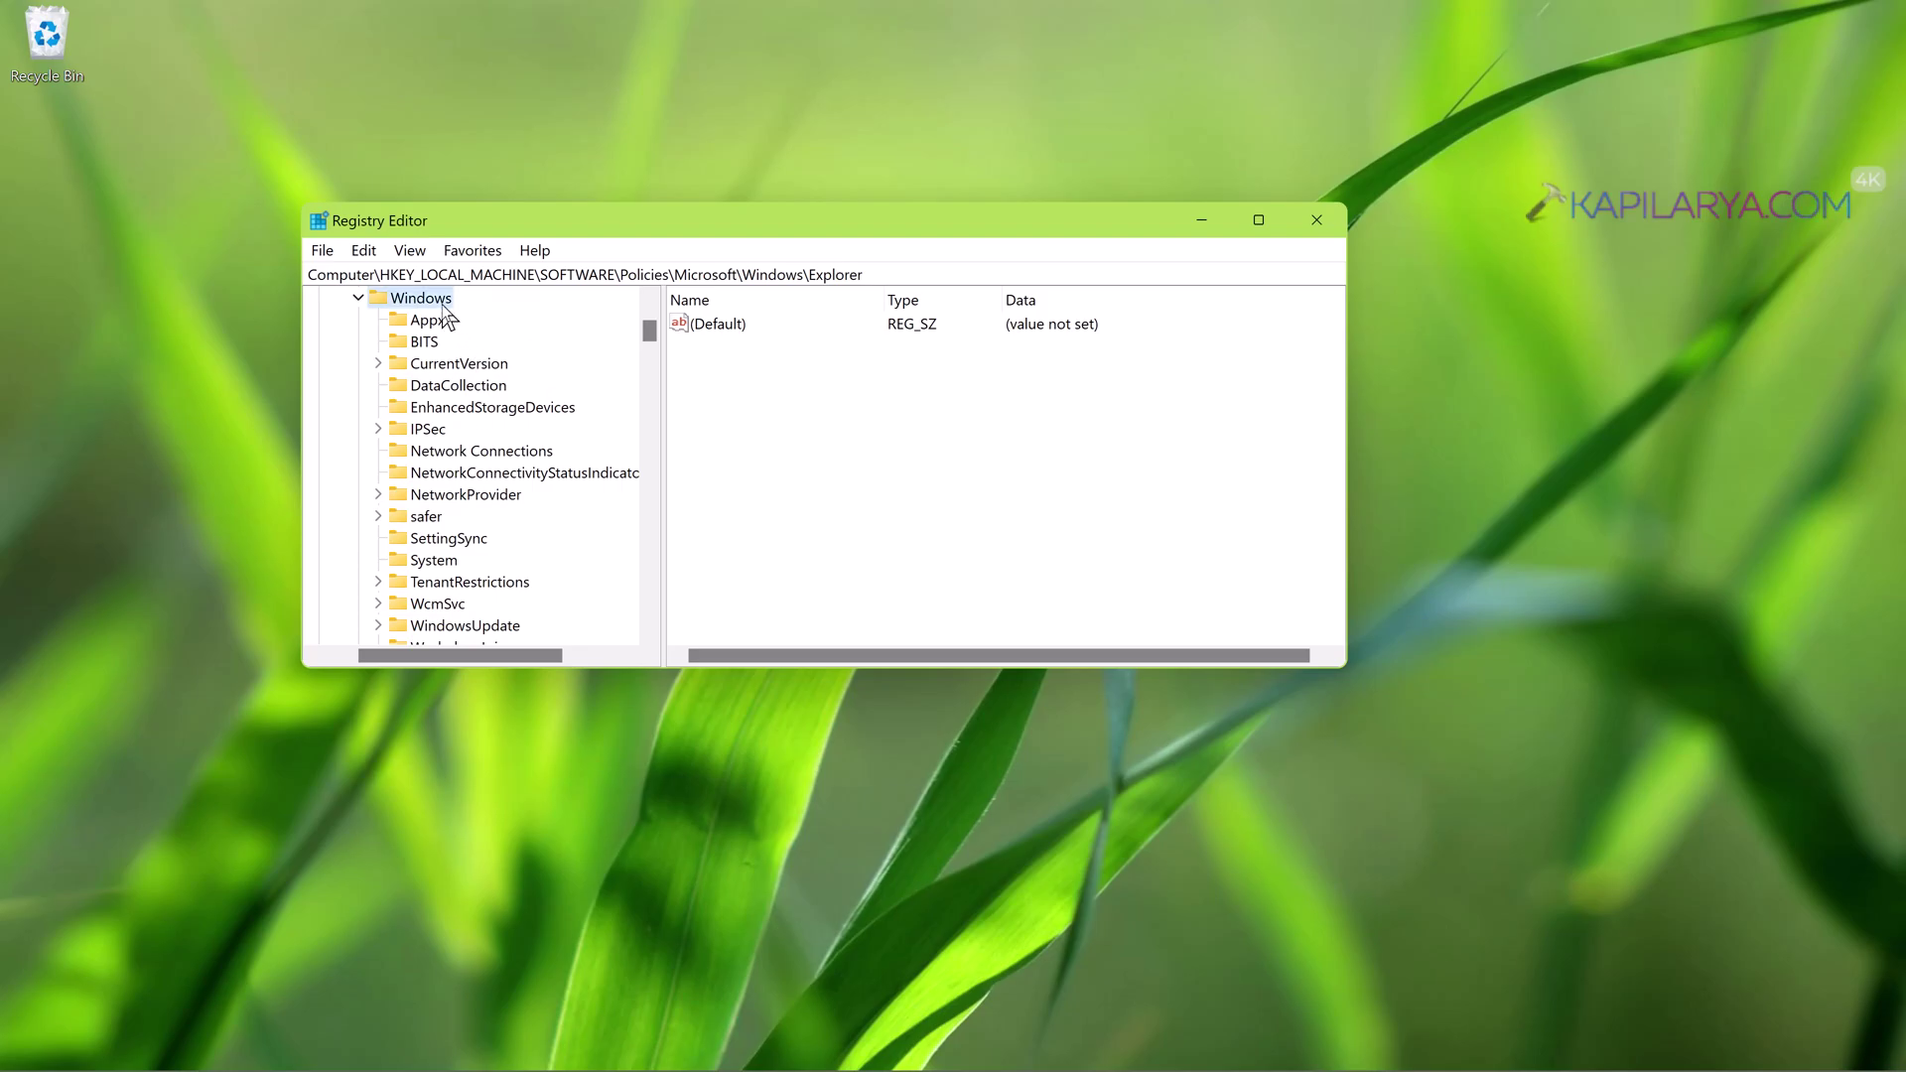
{"action": "right_click", "coordinate": [445, 307]}
{"action": "mouse_move", "coordinate": [497, 352]}
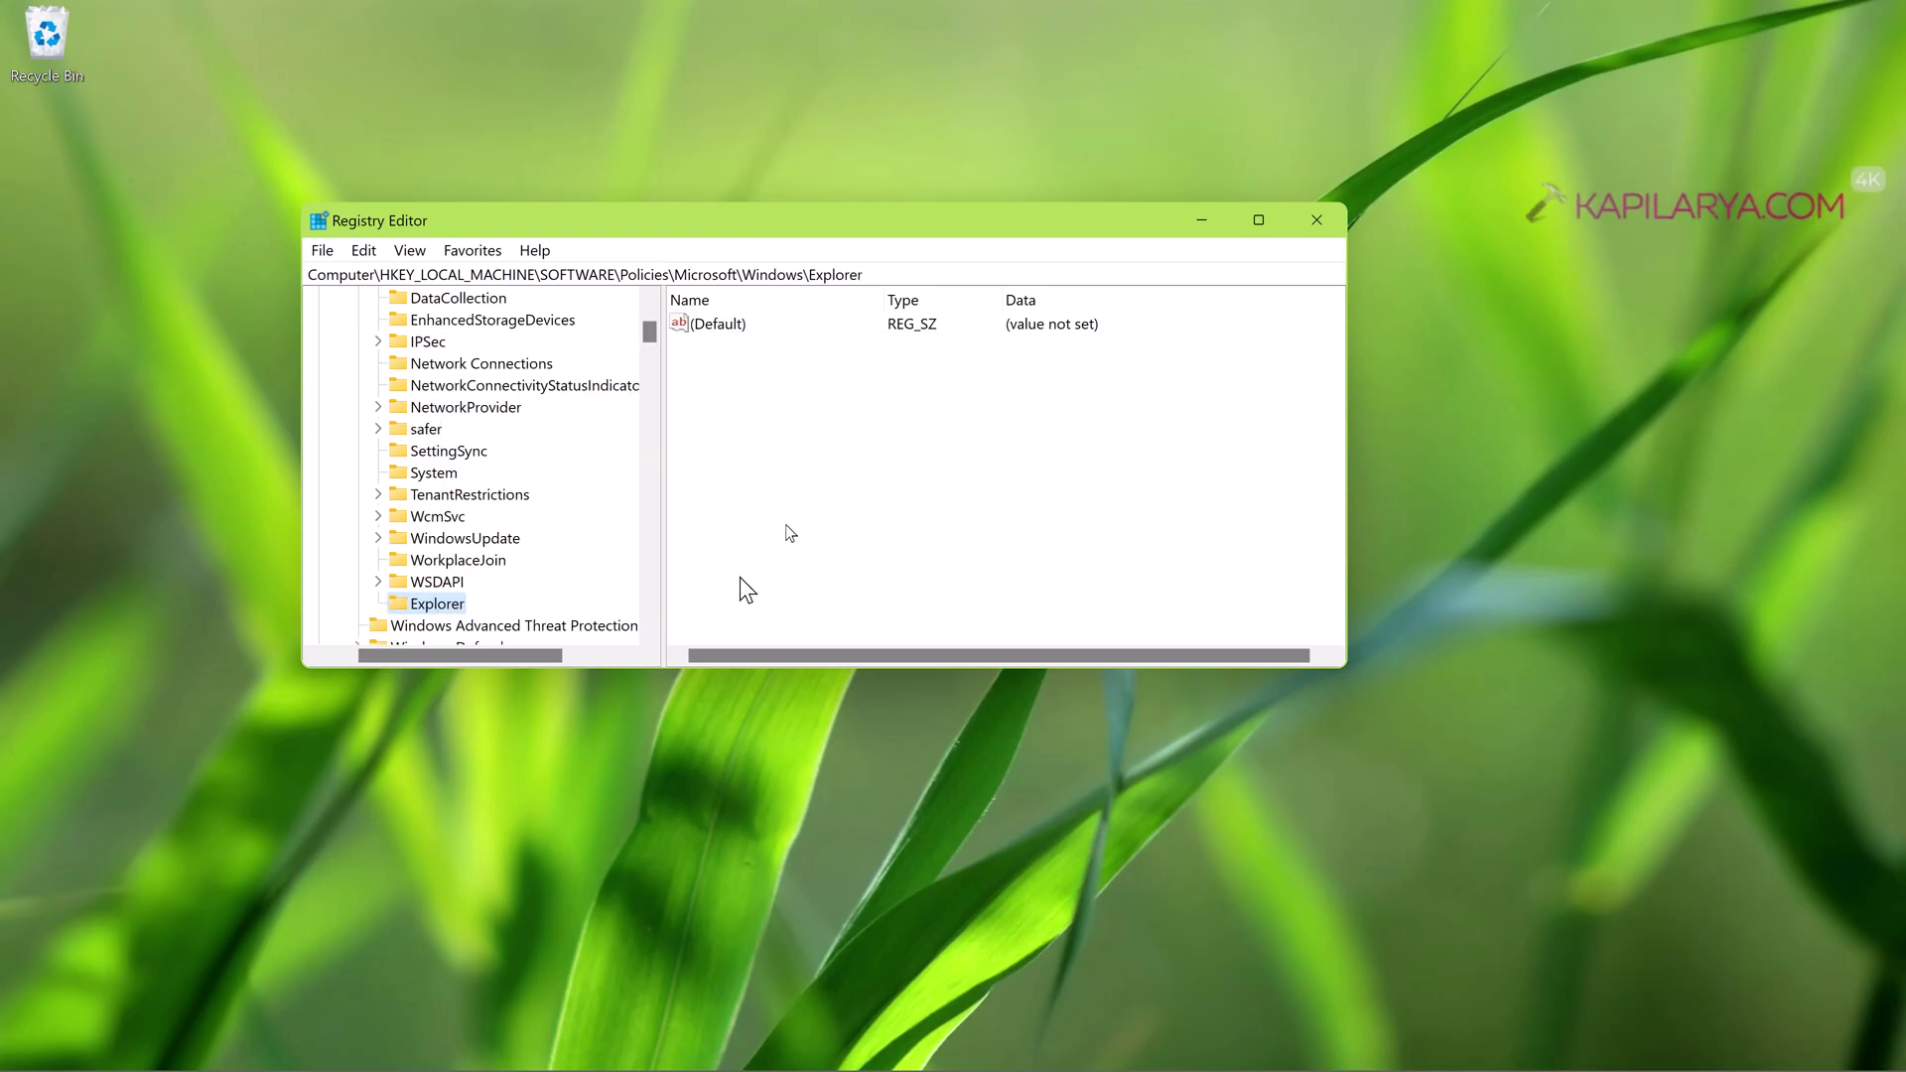
- Create a 32-bit DWORD named ShowRunasDifferentuserinStart under the Explorer key
{"action": "right_click", "coordinate": [830, 386]}
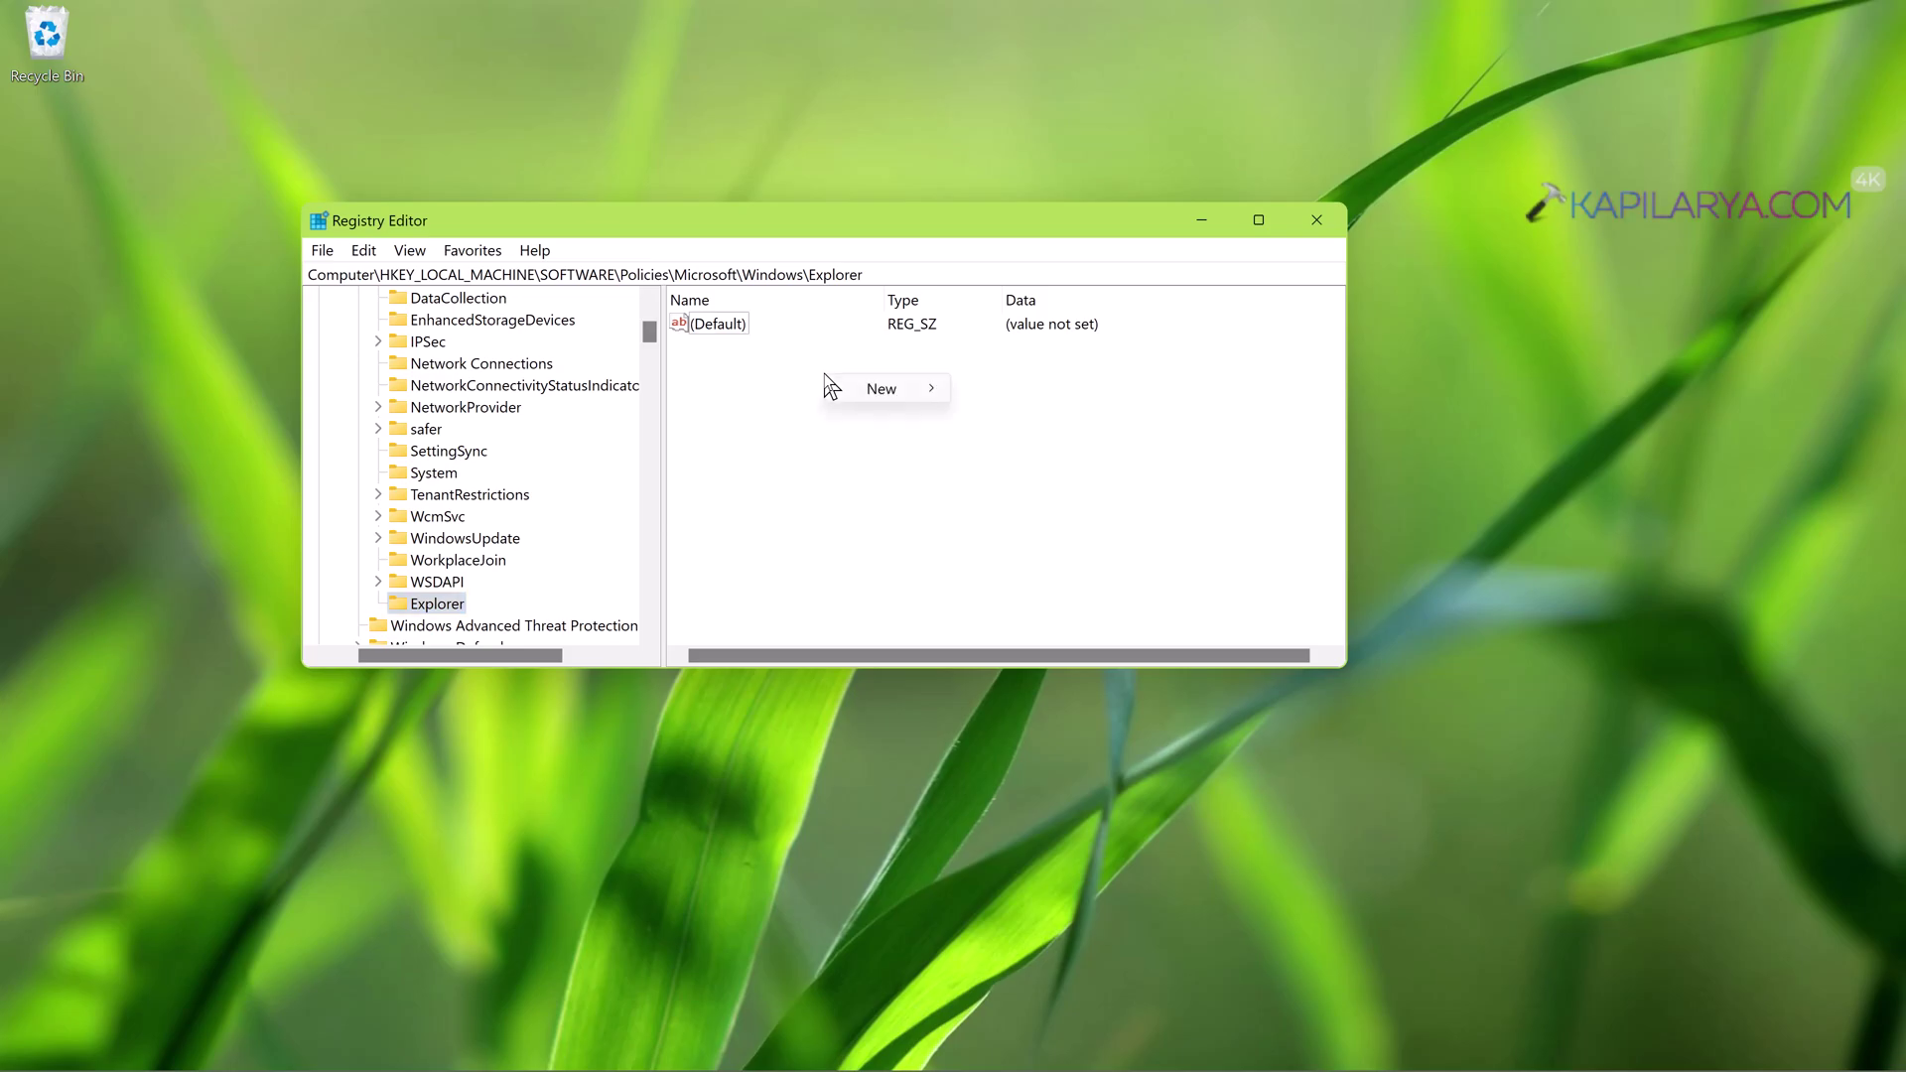
{"action": "mouse_move", "coordinate": [872, 390]}
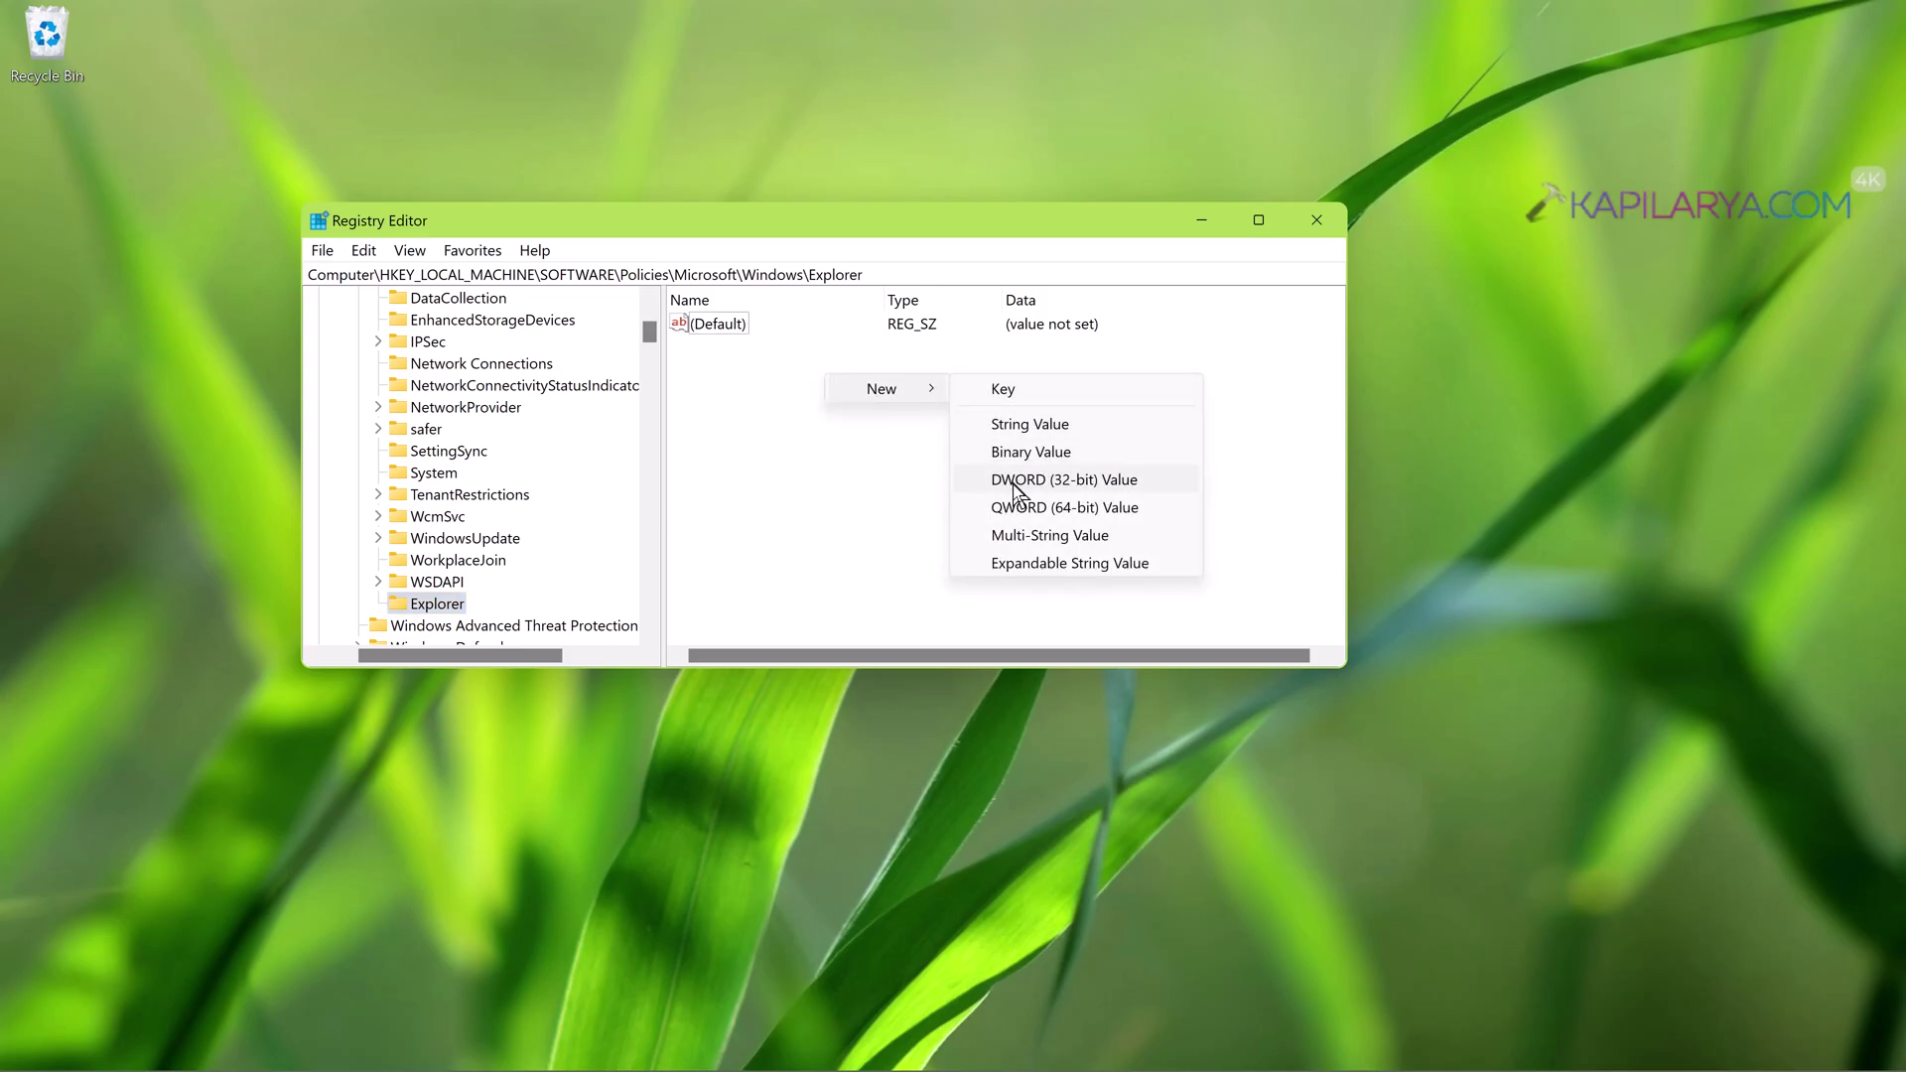
{"action": "left_click", "coordinate": [1047, 482]}
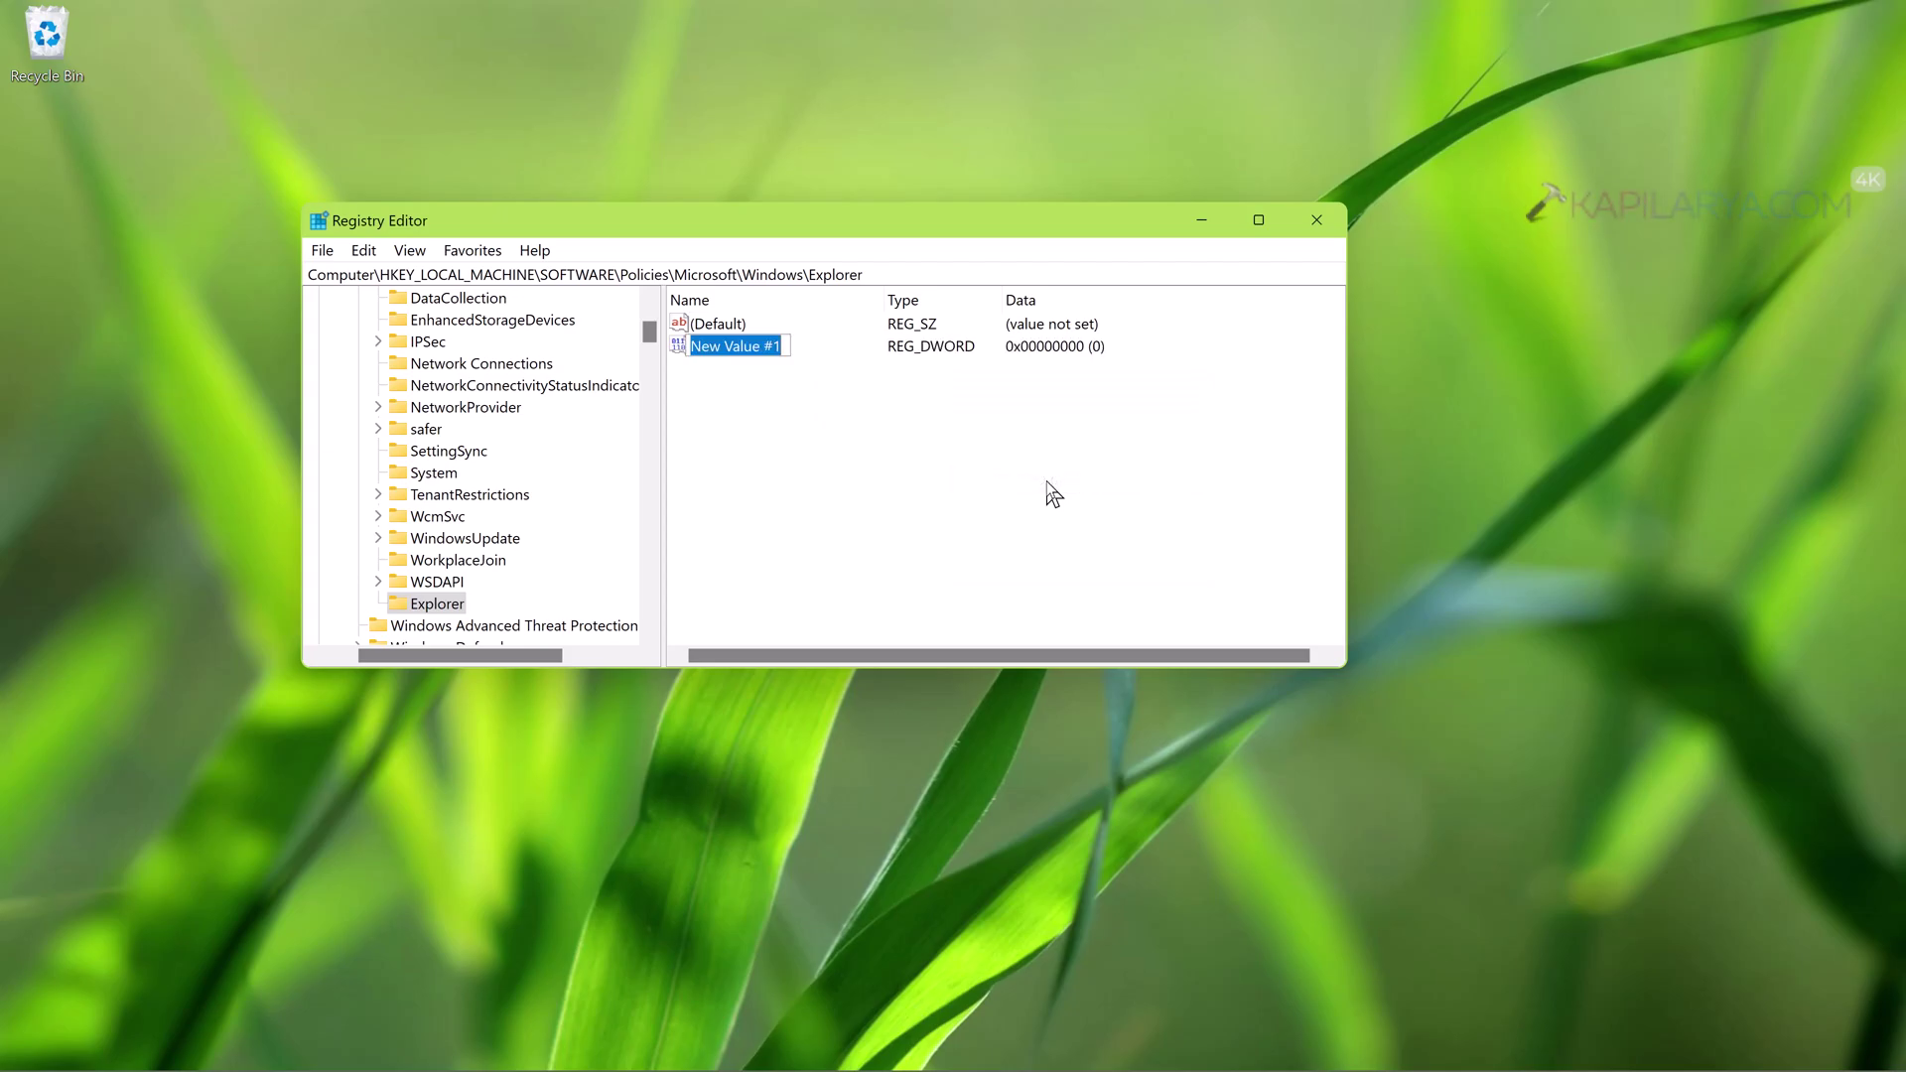
{"action": "type", "text": "ShowRunasDifferentuserinStart"}
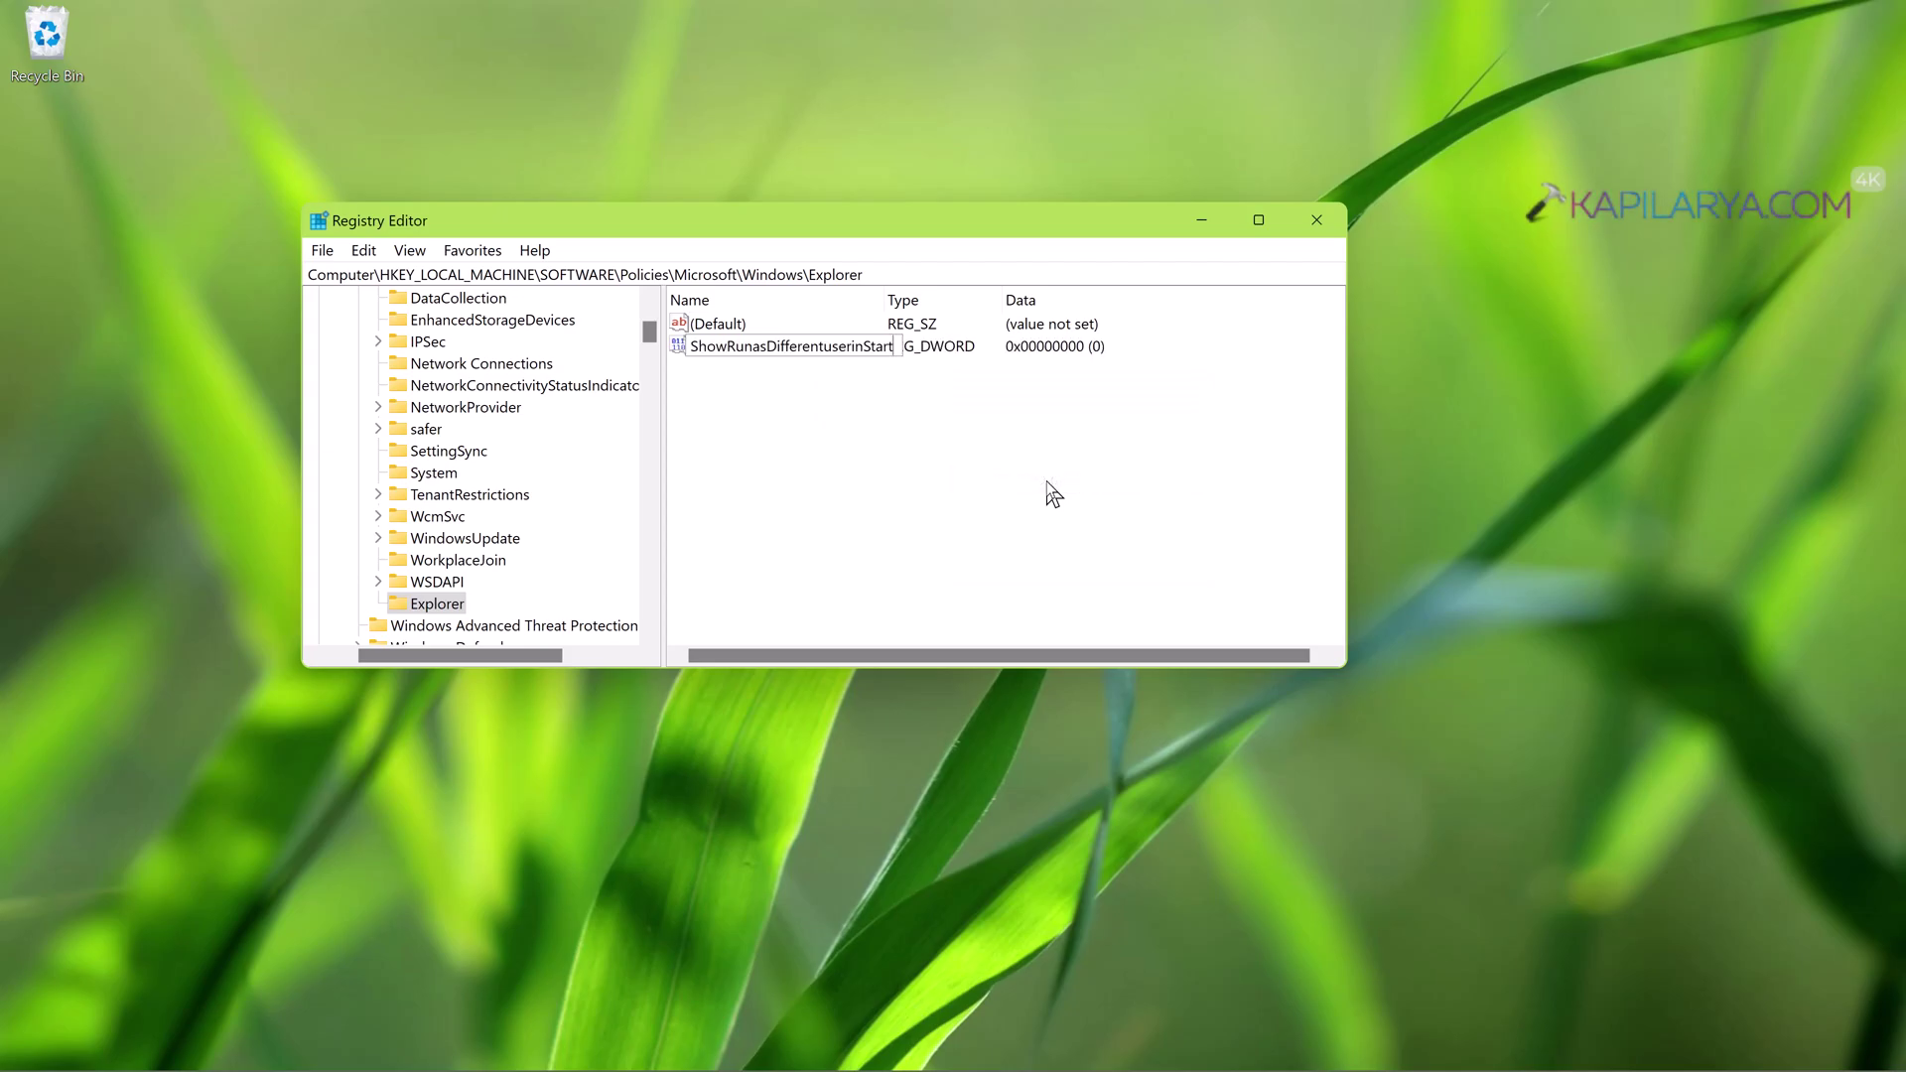
{"action": "key", "text": "Return"}
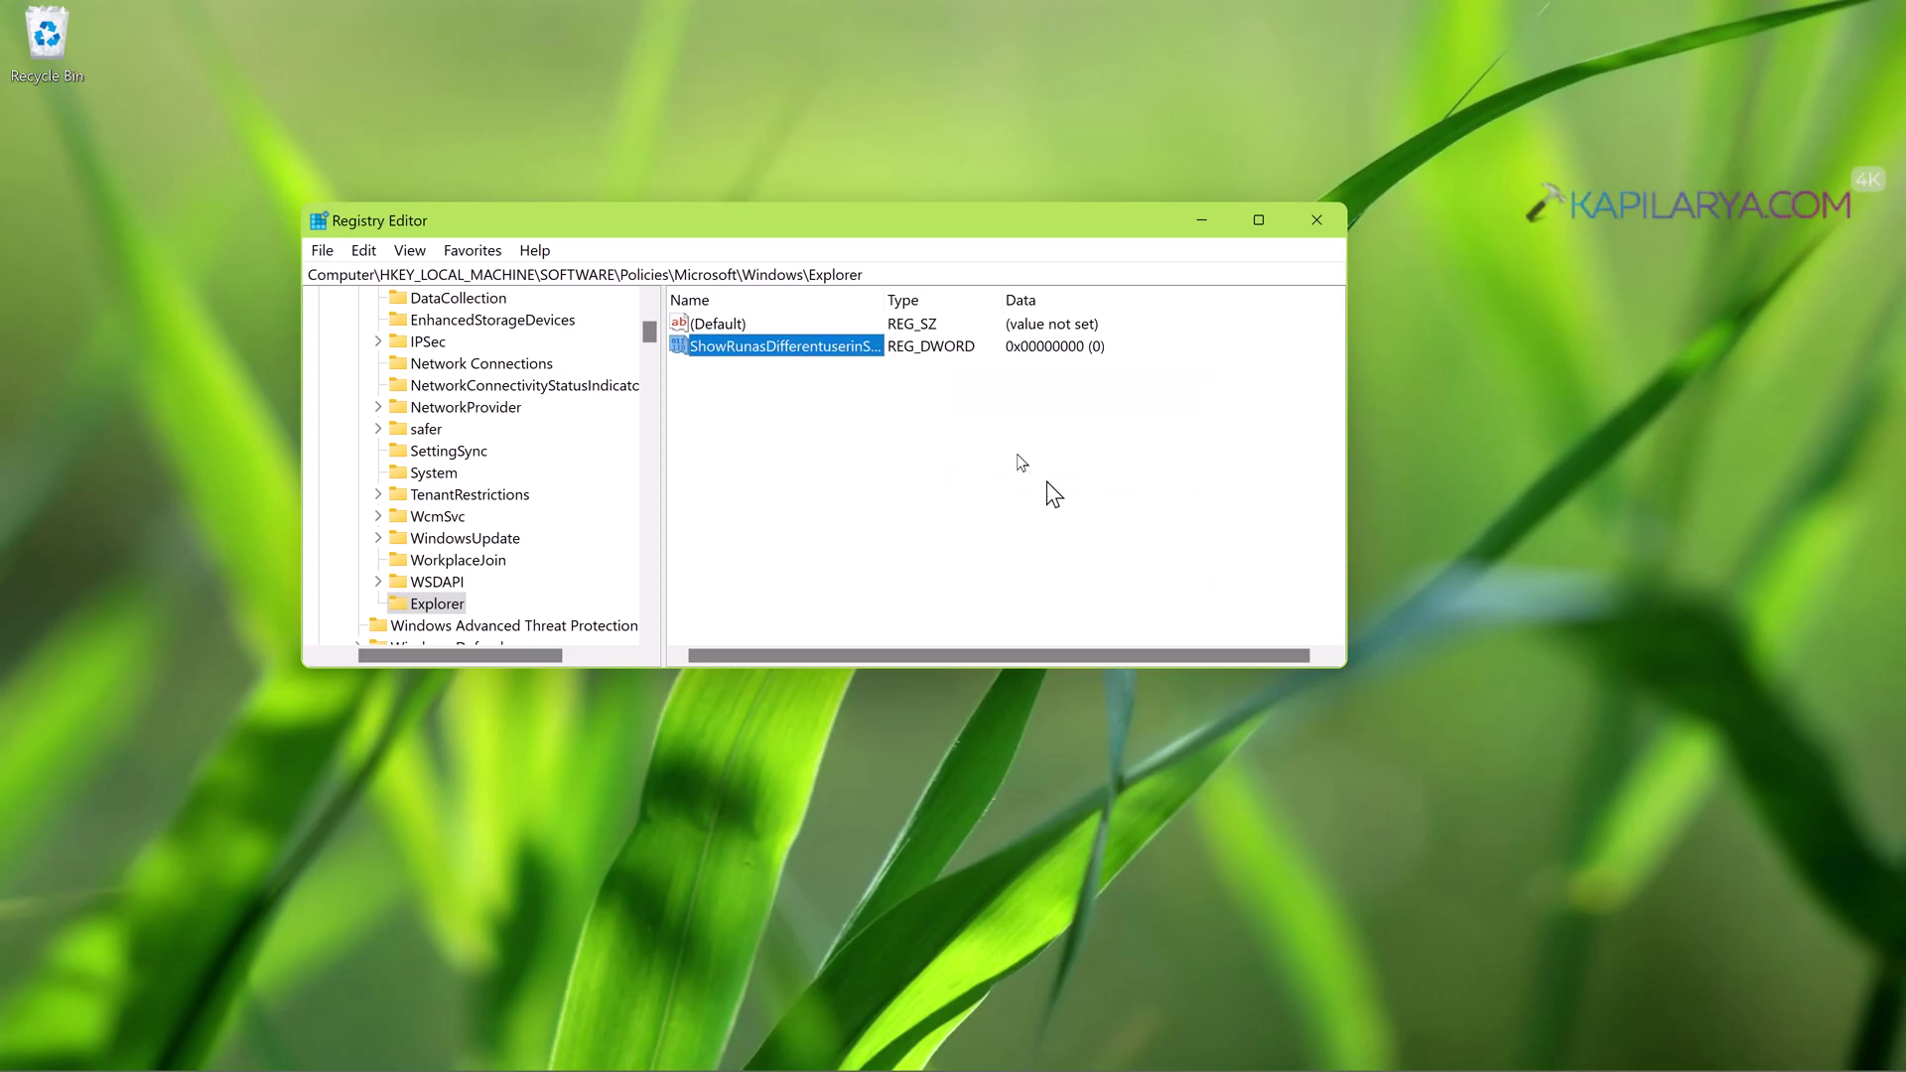
- Set ShowRunasDifferentuserinStart's value data to 1
{"action": "left_click_drag", "start_coordinate": [883, 306], "coordinate": [974, 307]}
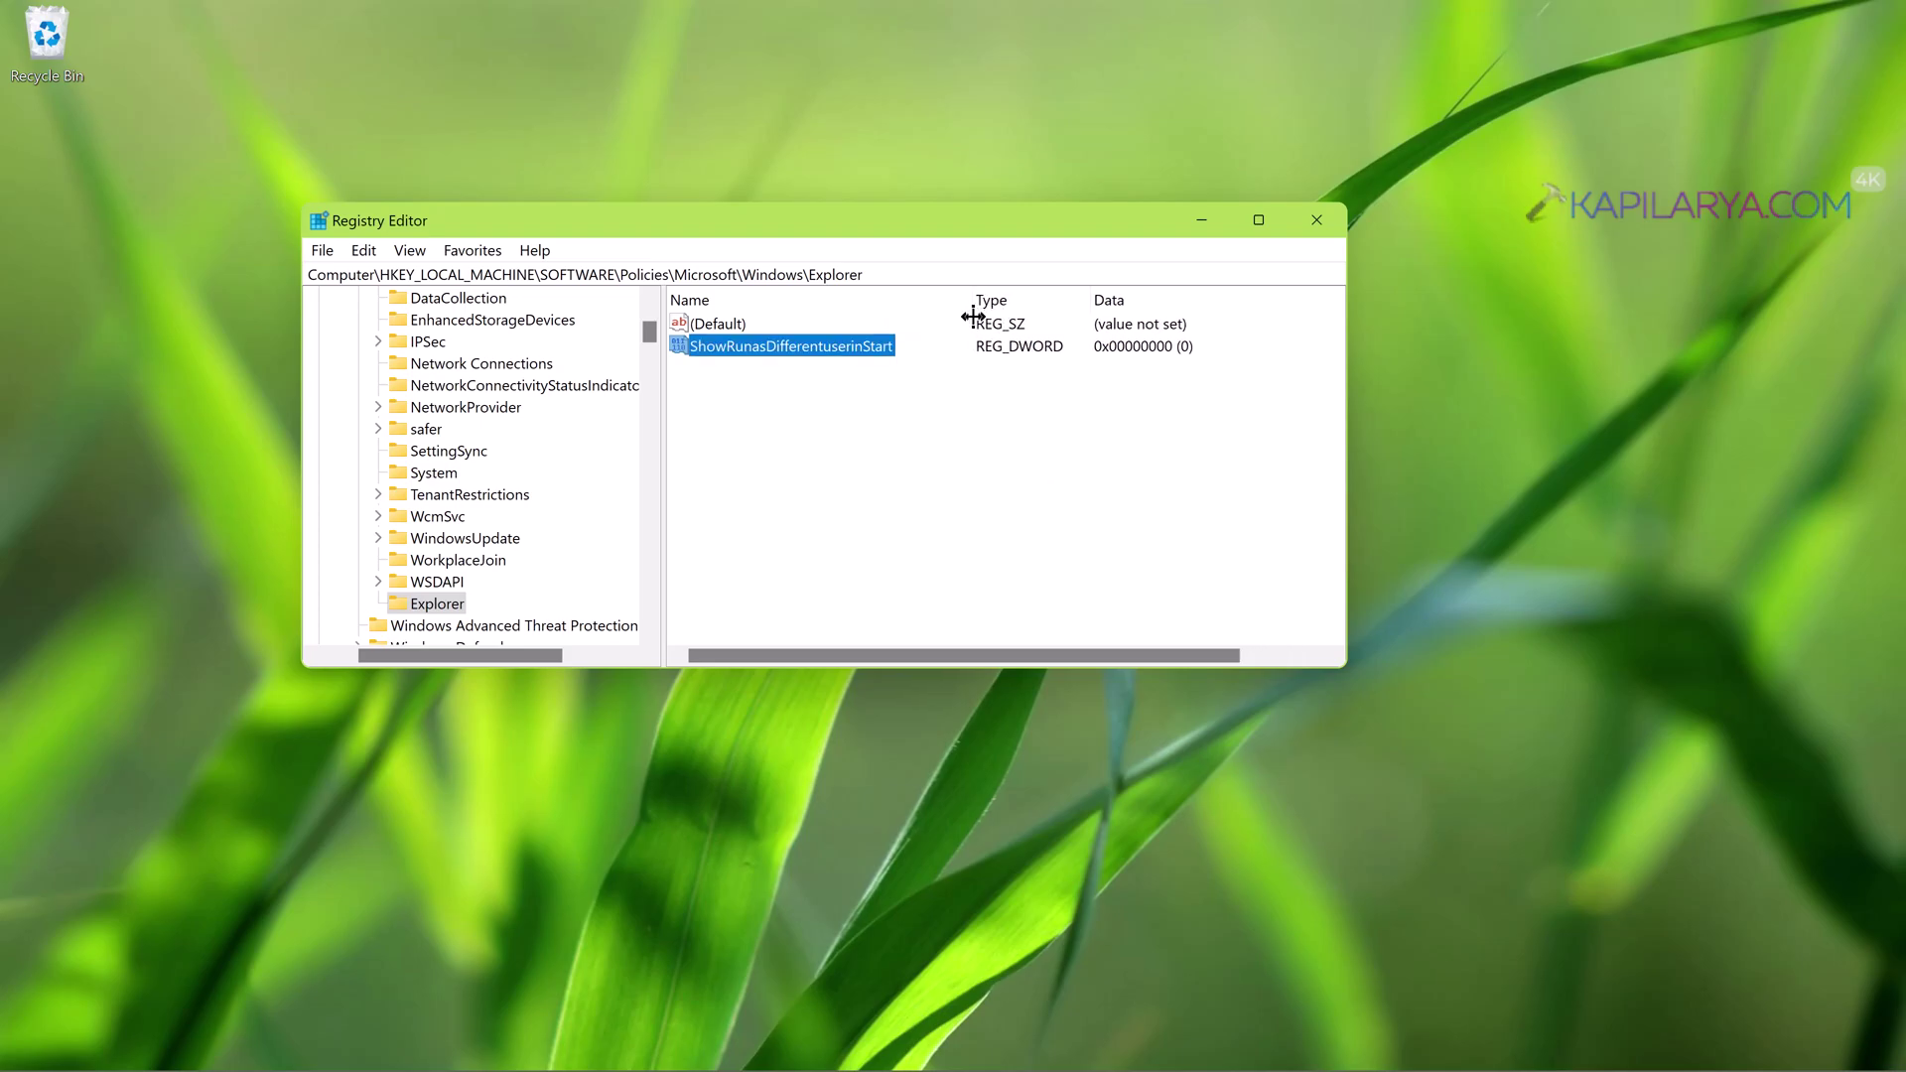
{"action": "double_click", "coordinate": [857, 353]}
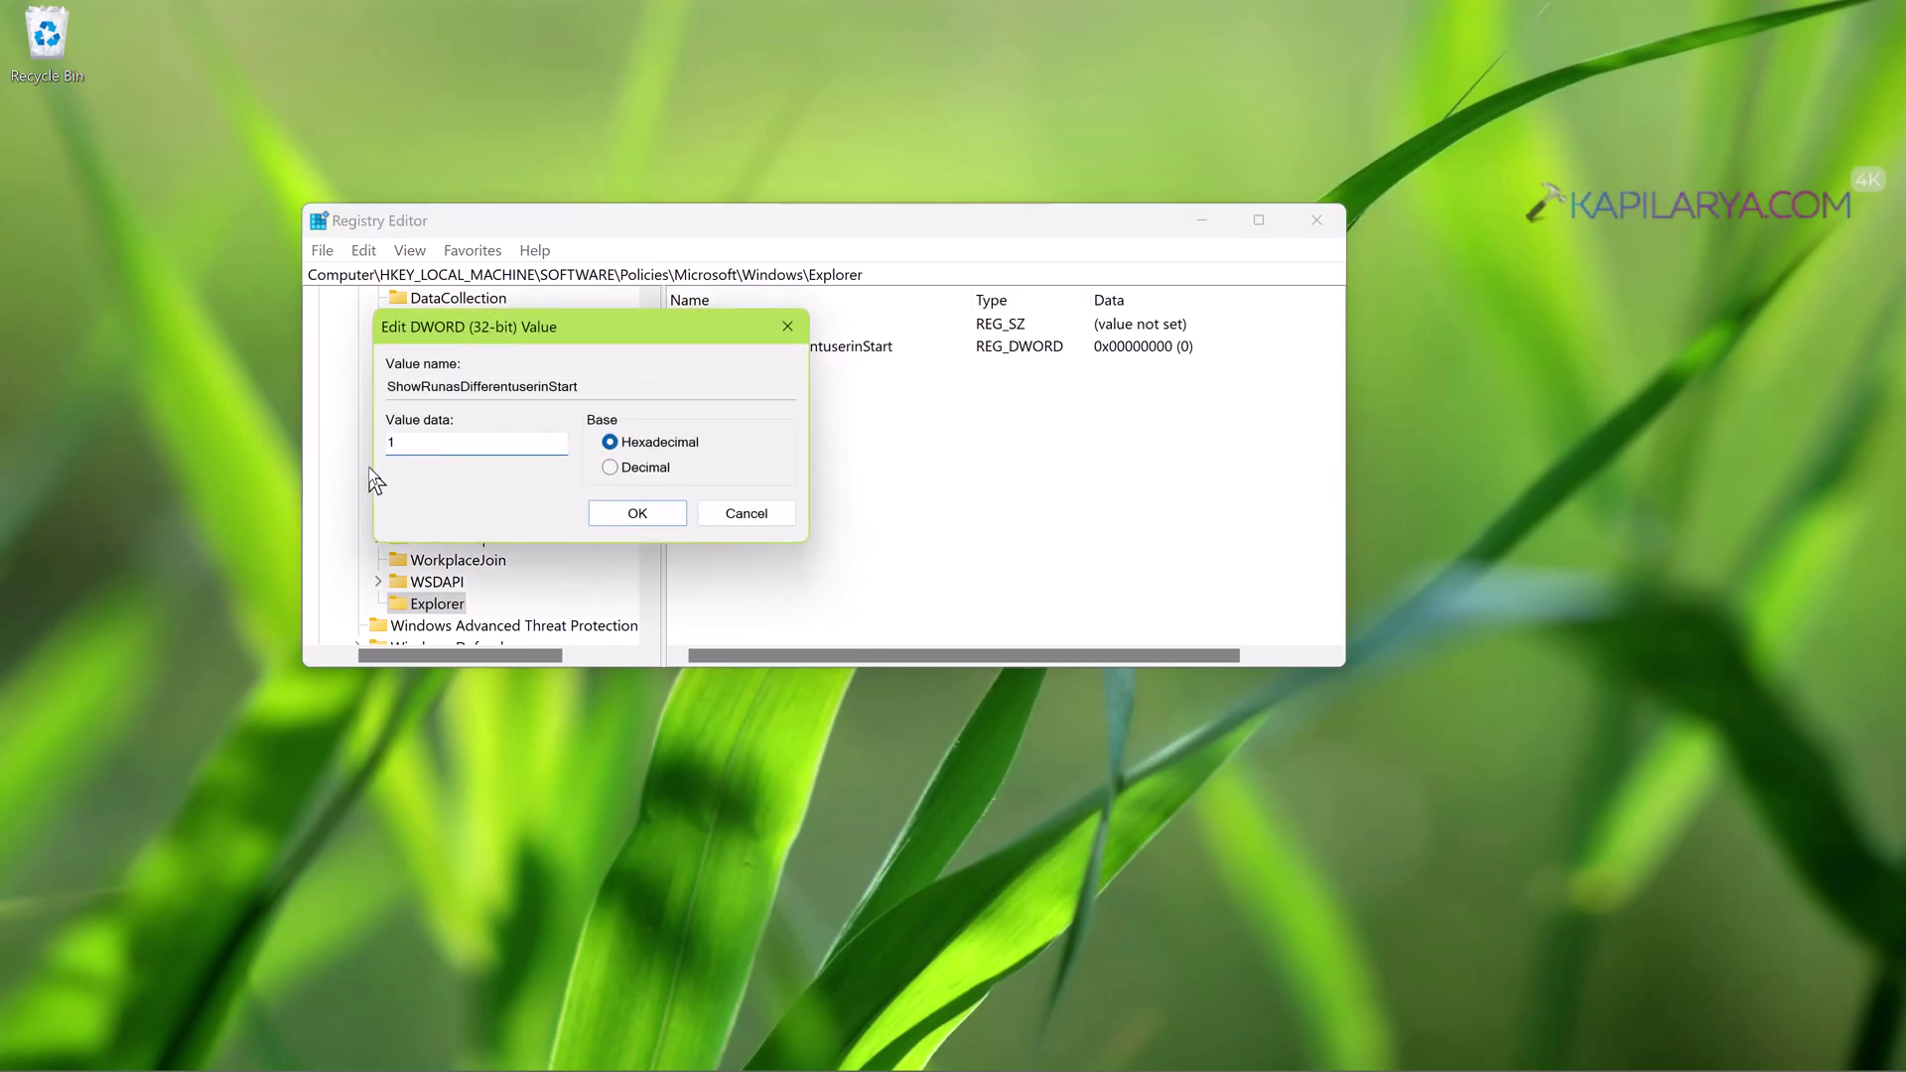
{"action": "left_click", "coordinate": [601, 516]}
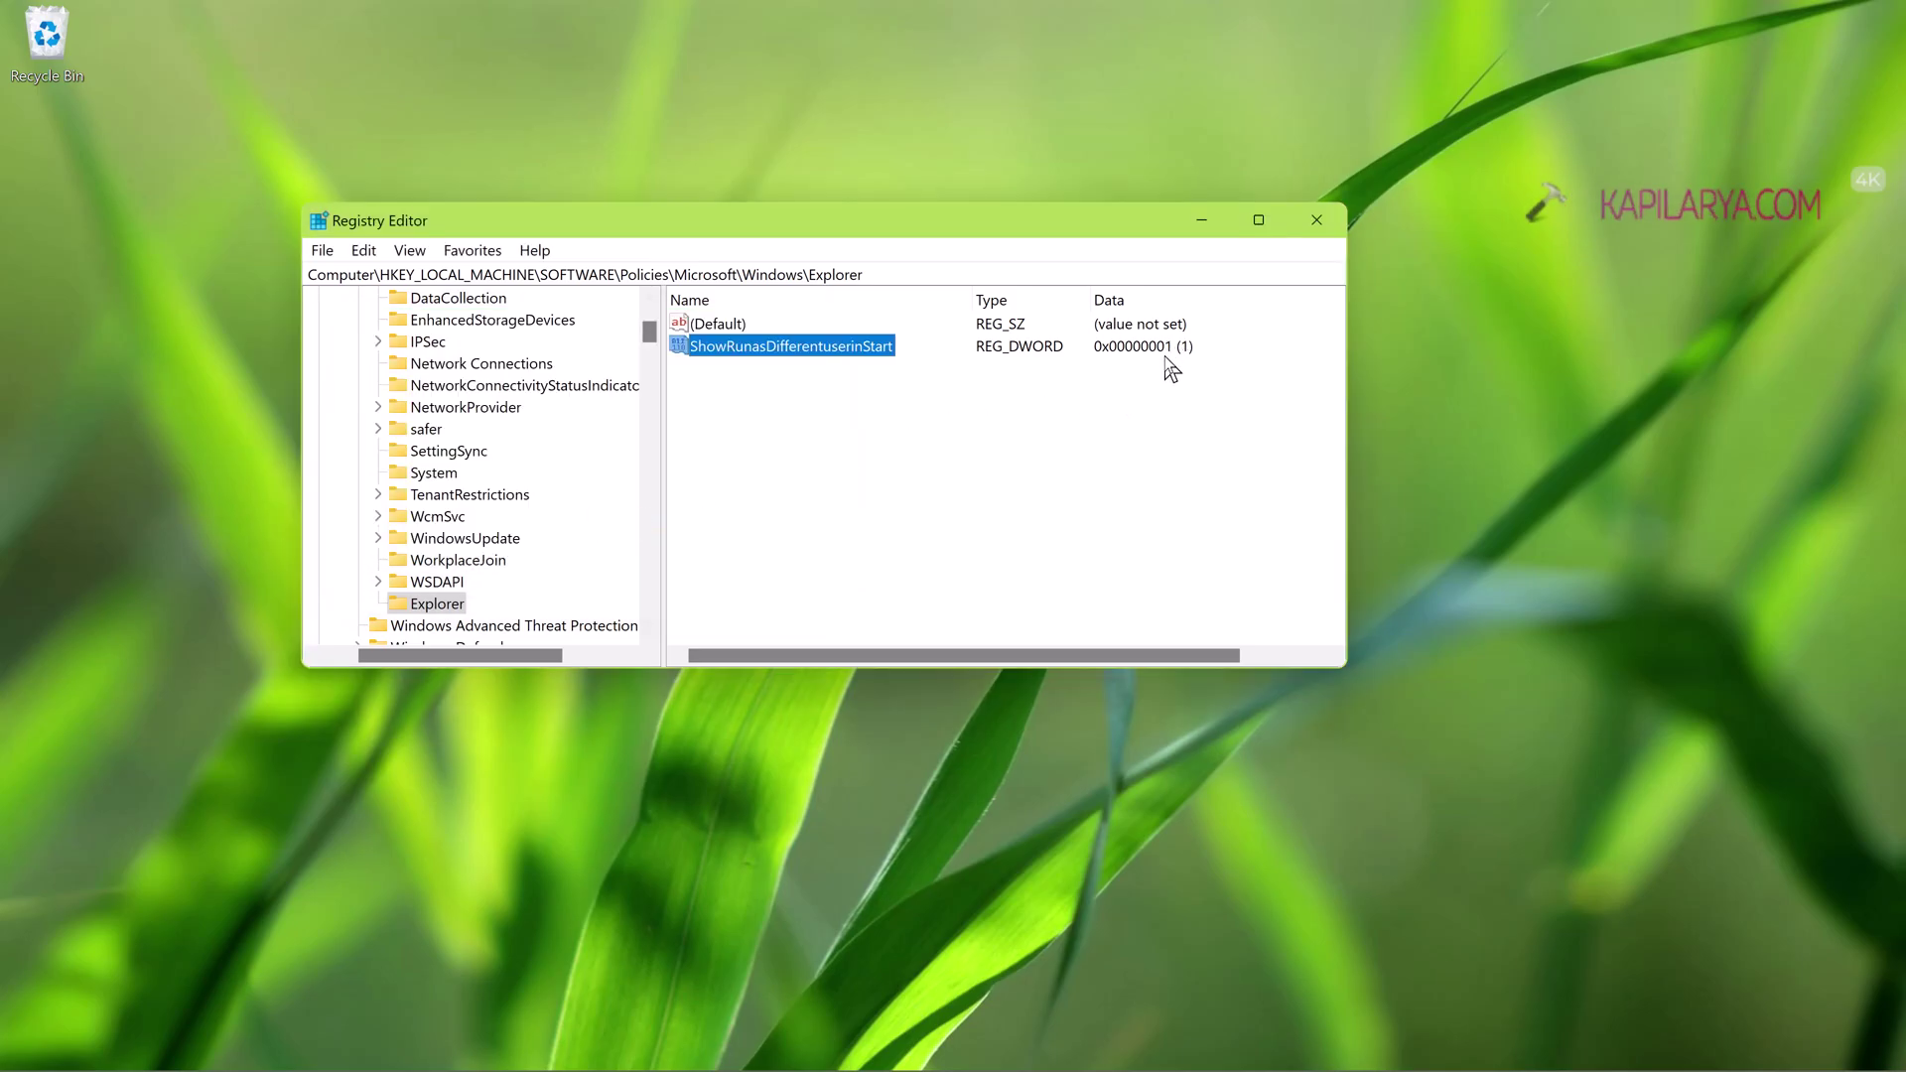
- Close Registry Editor and run gpupdate /force from the Run box
{"action": "left_click", "coordinate": [1317, 220]}
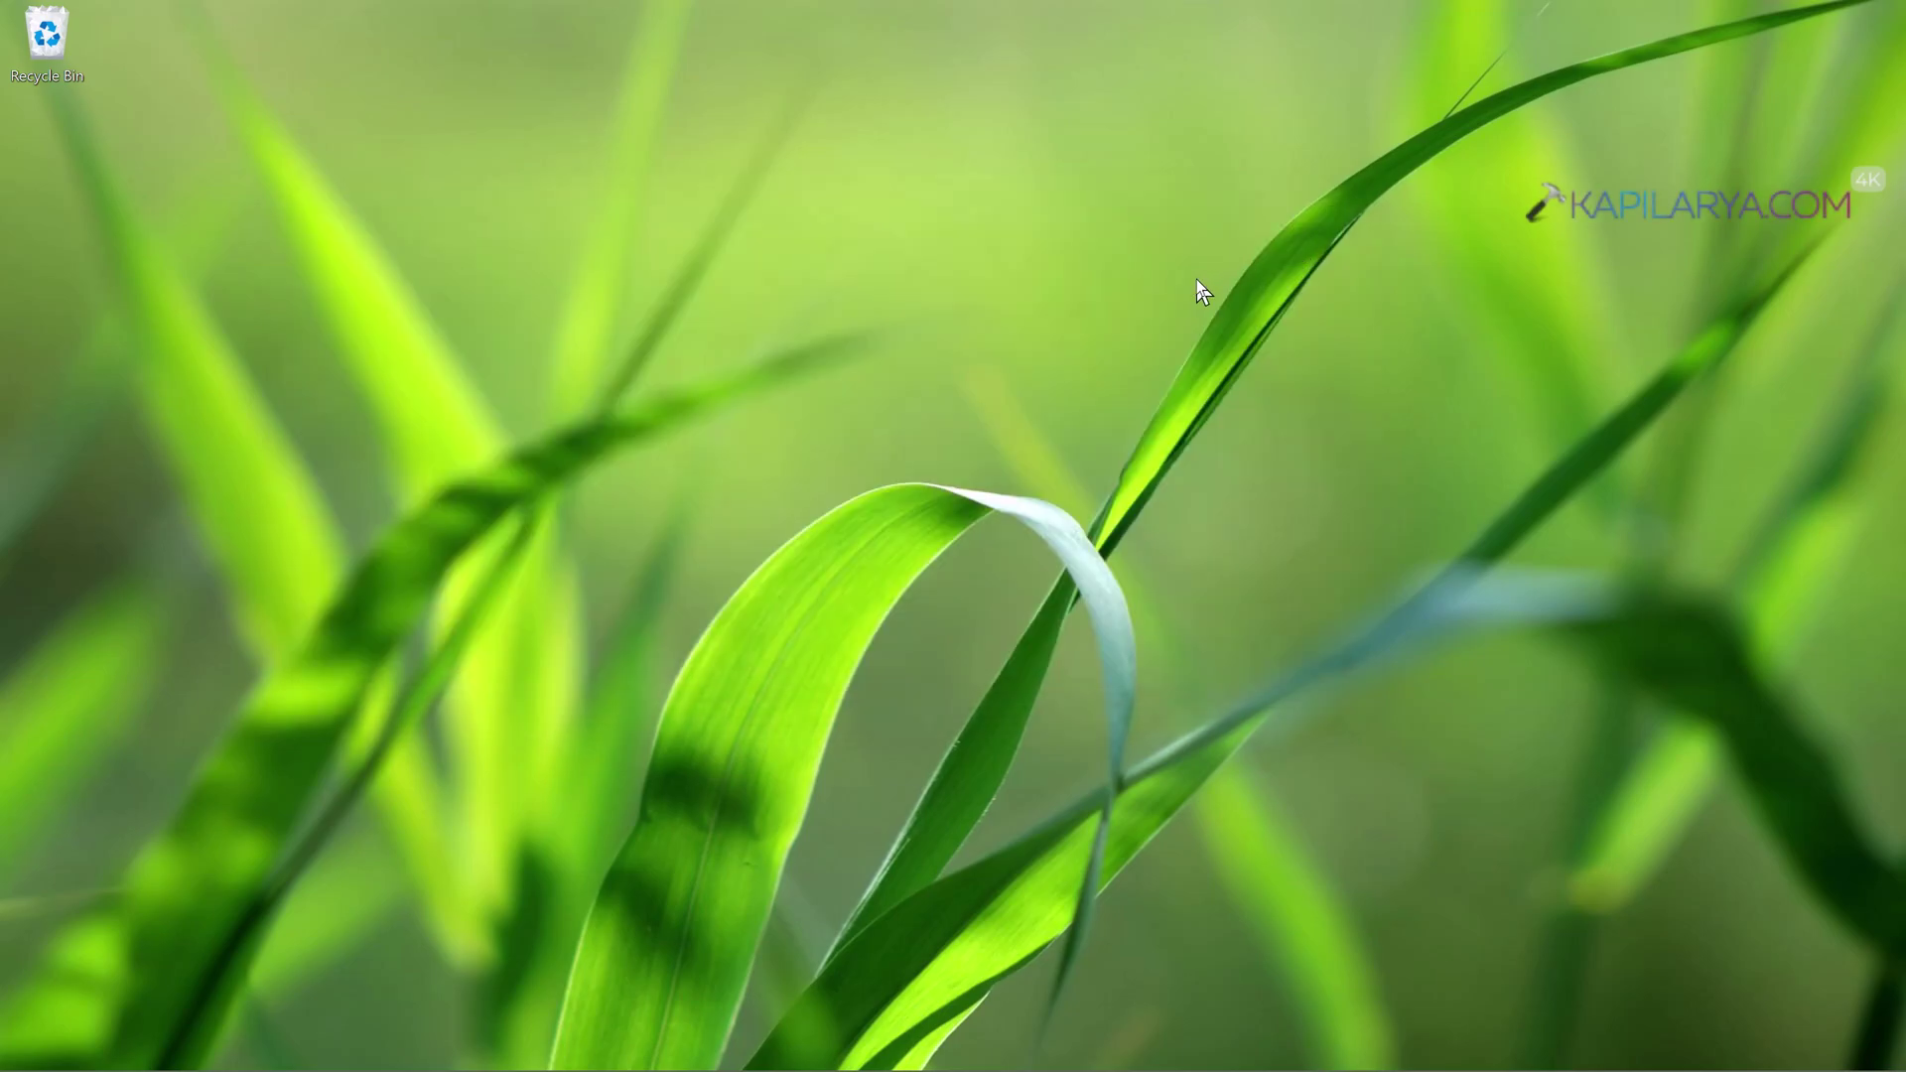
{"action": "key", "text": "super+r"}
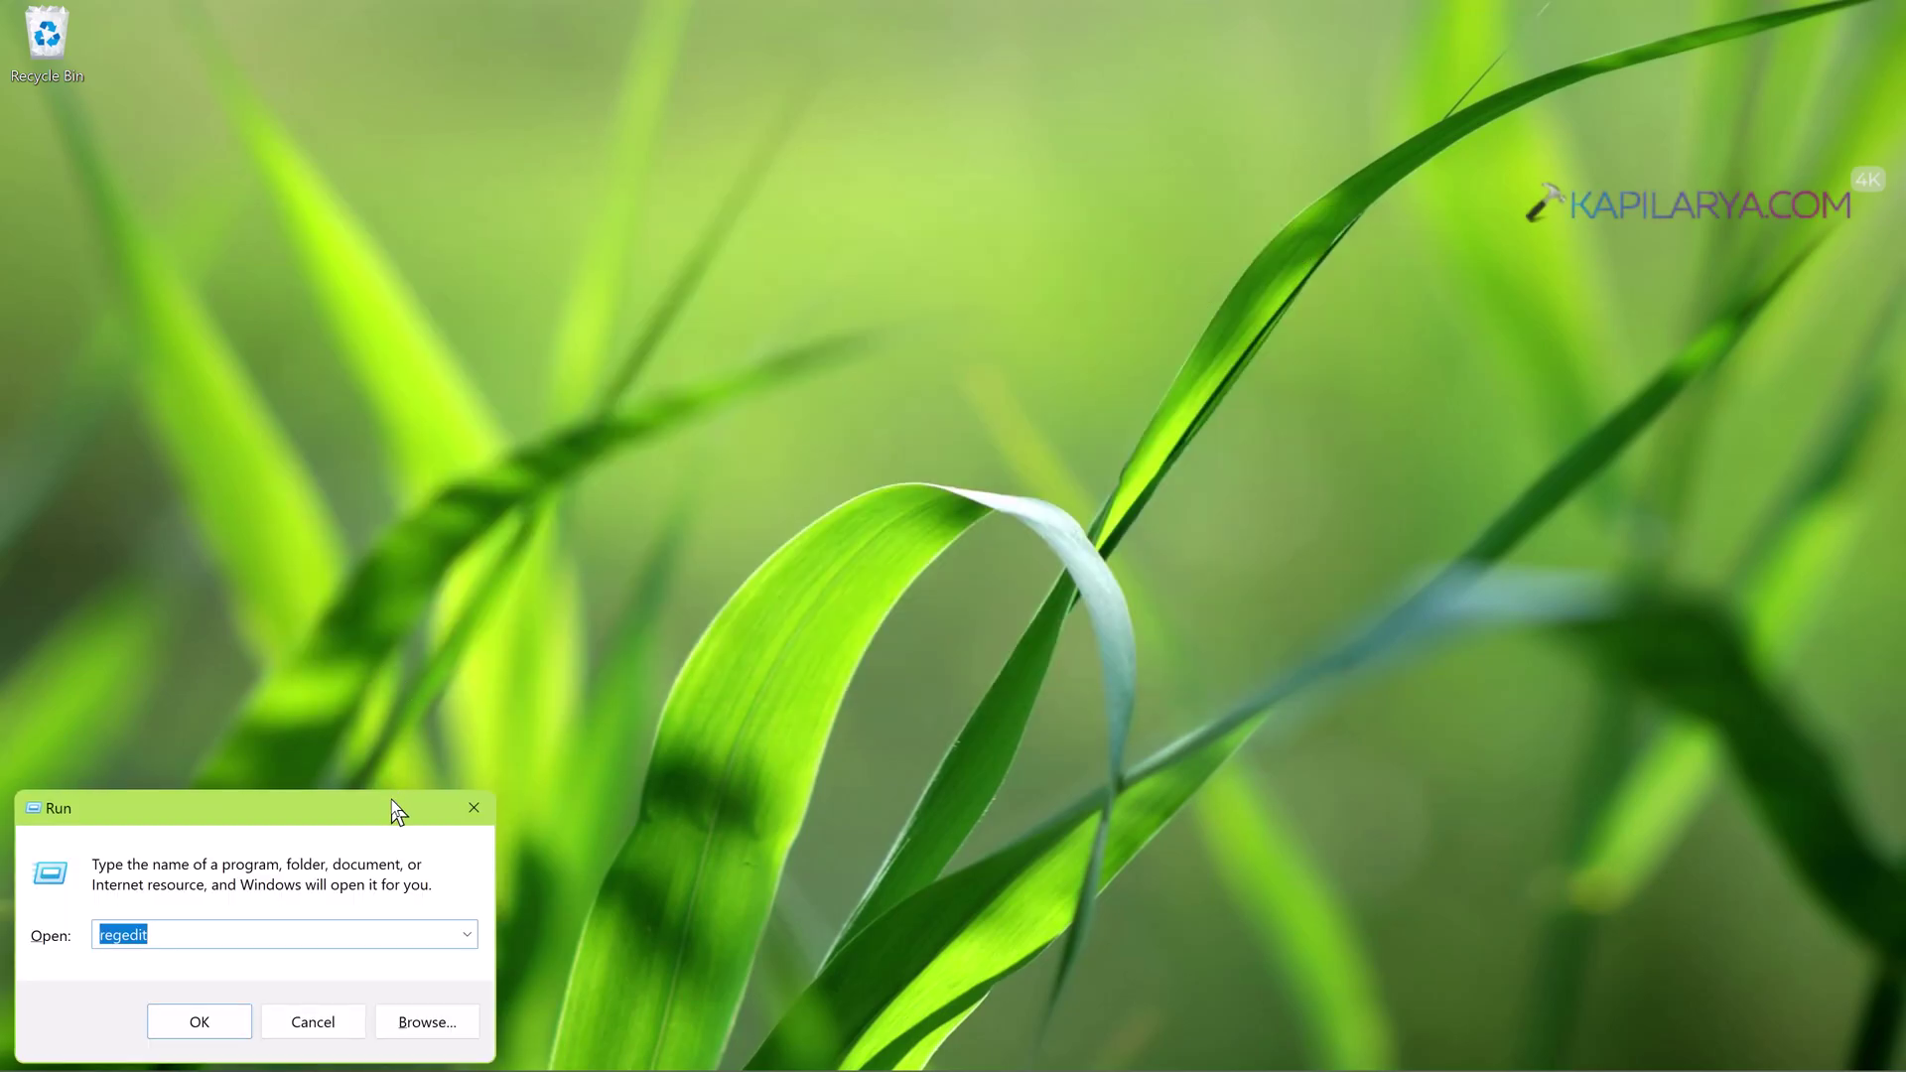
{"action": "left_click_drag", "start_coordinate": [391, 800], "coordinate": [963, 345]}
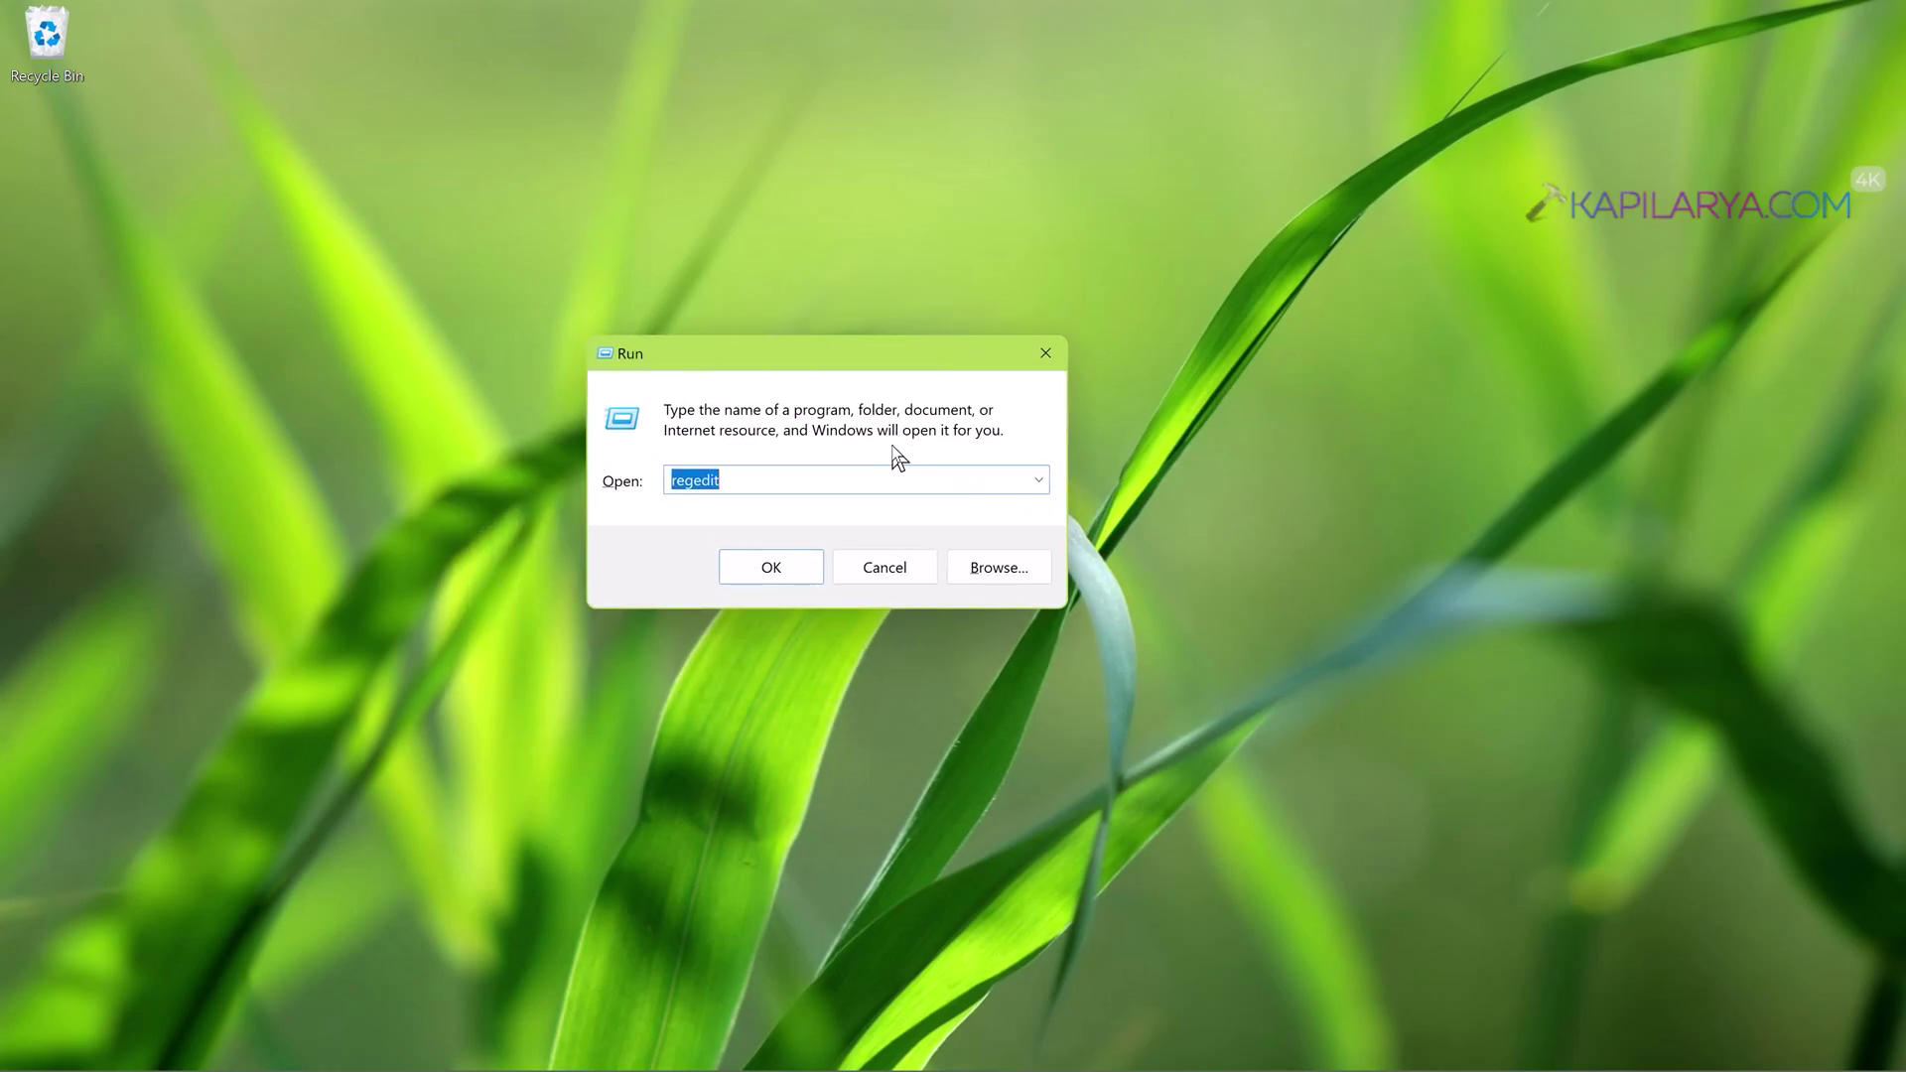
{"action": "type", "text": "gp"}
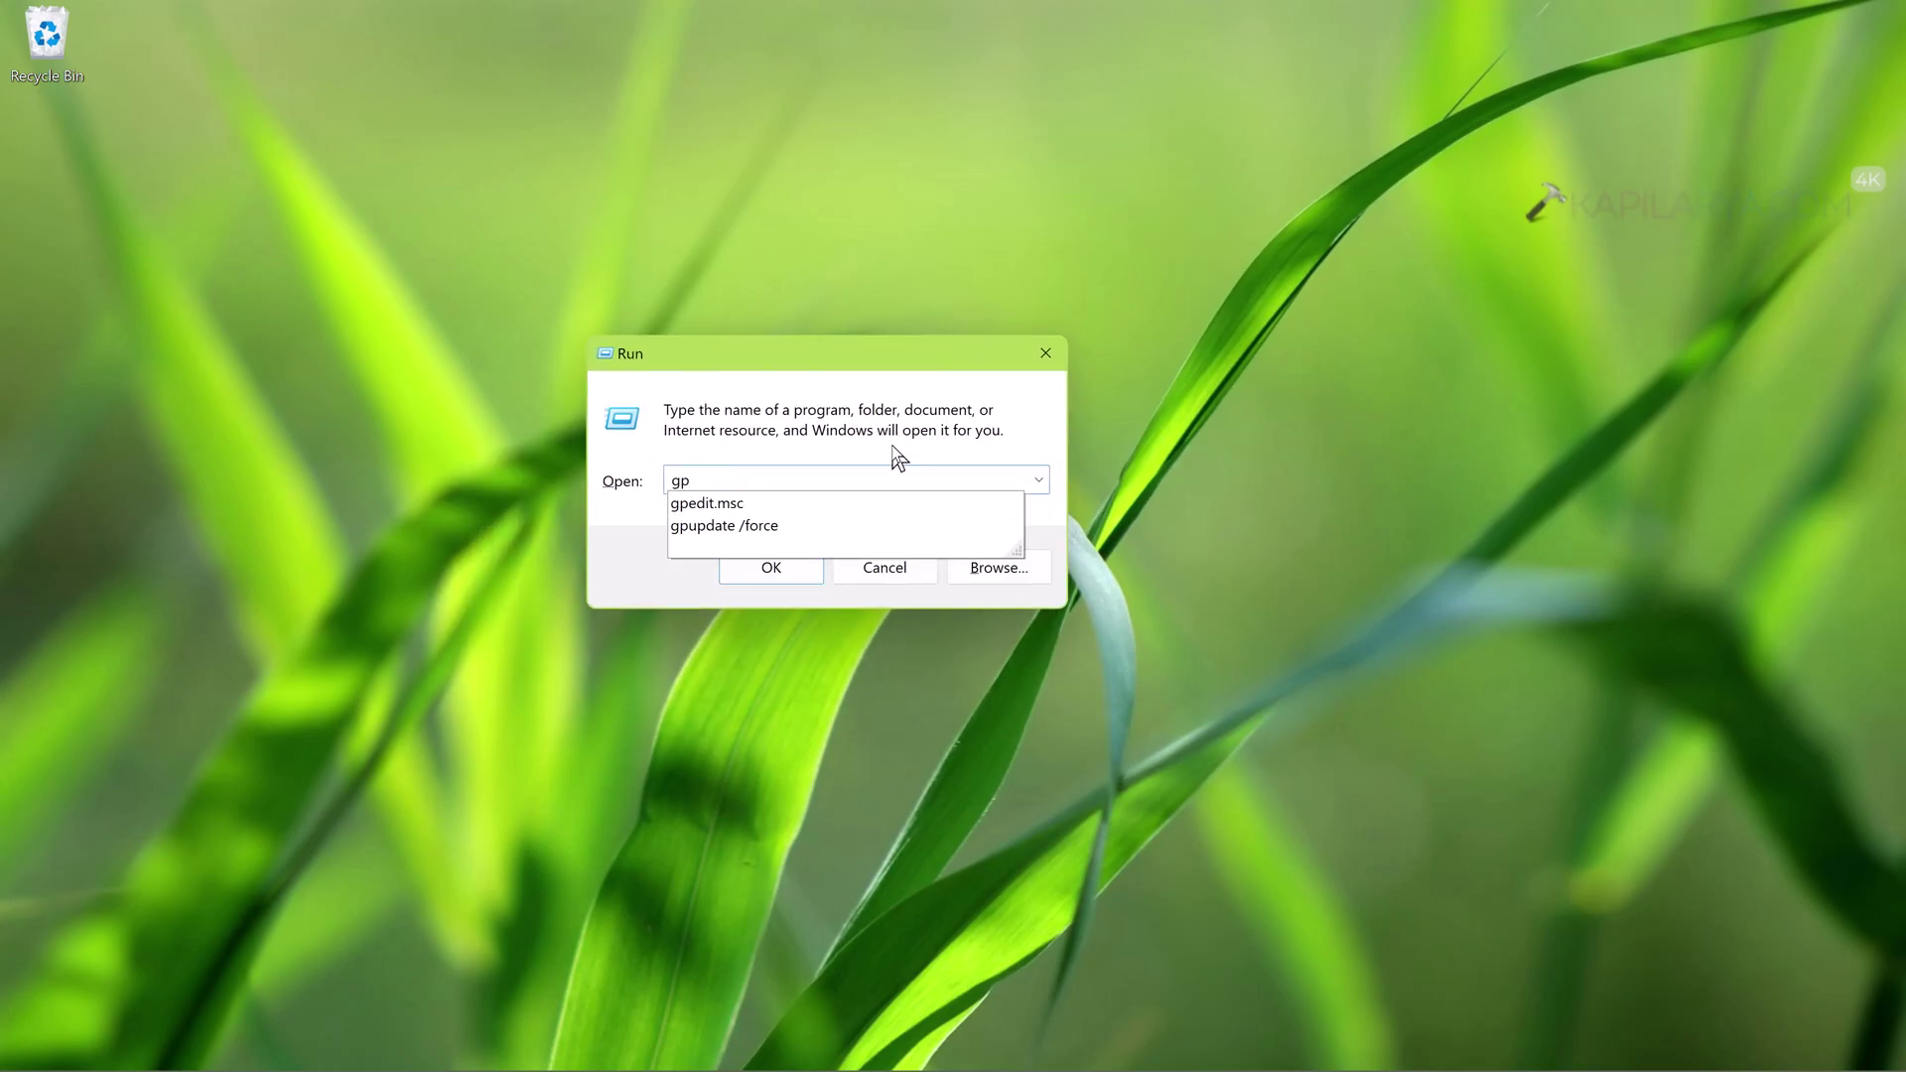
{"action": "key", "text": "Down"}
{"action": "key", "text": "Down"}
{"action": "key", "text": "Return"}
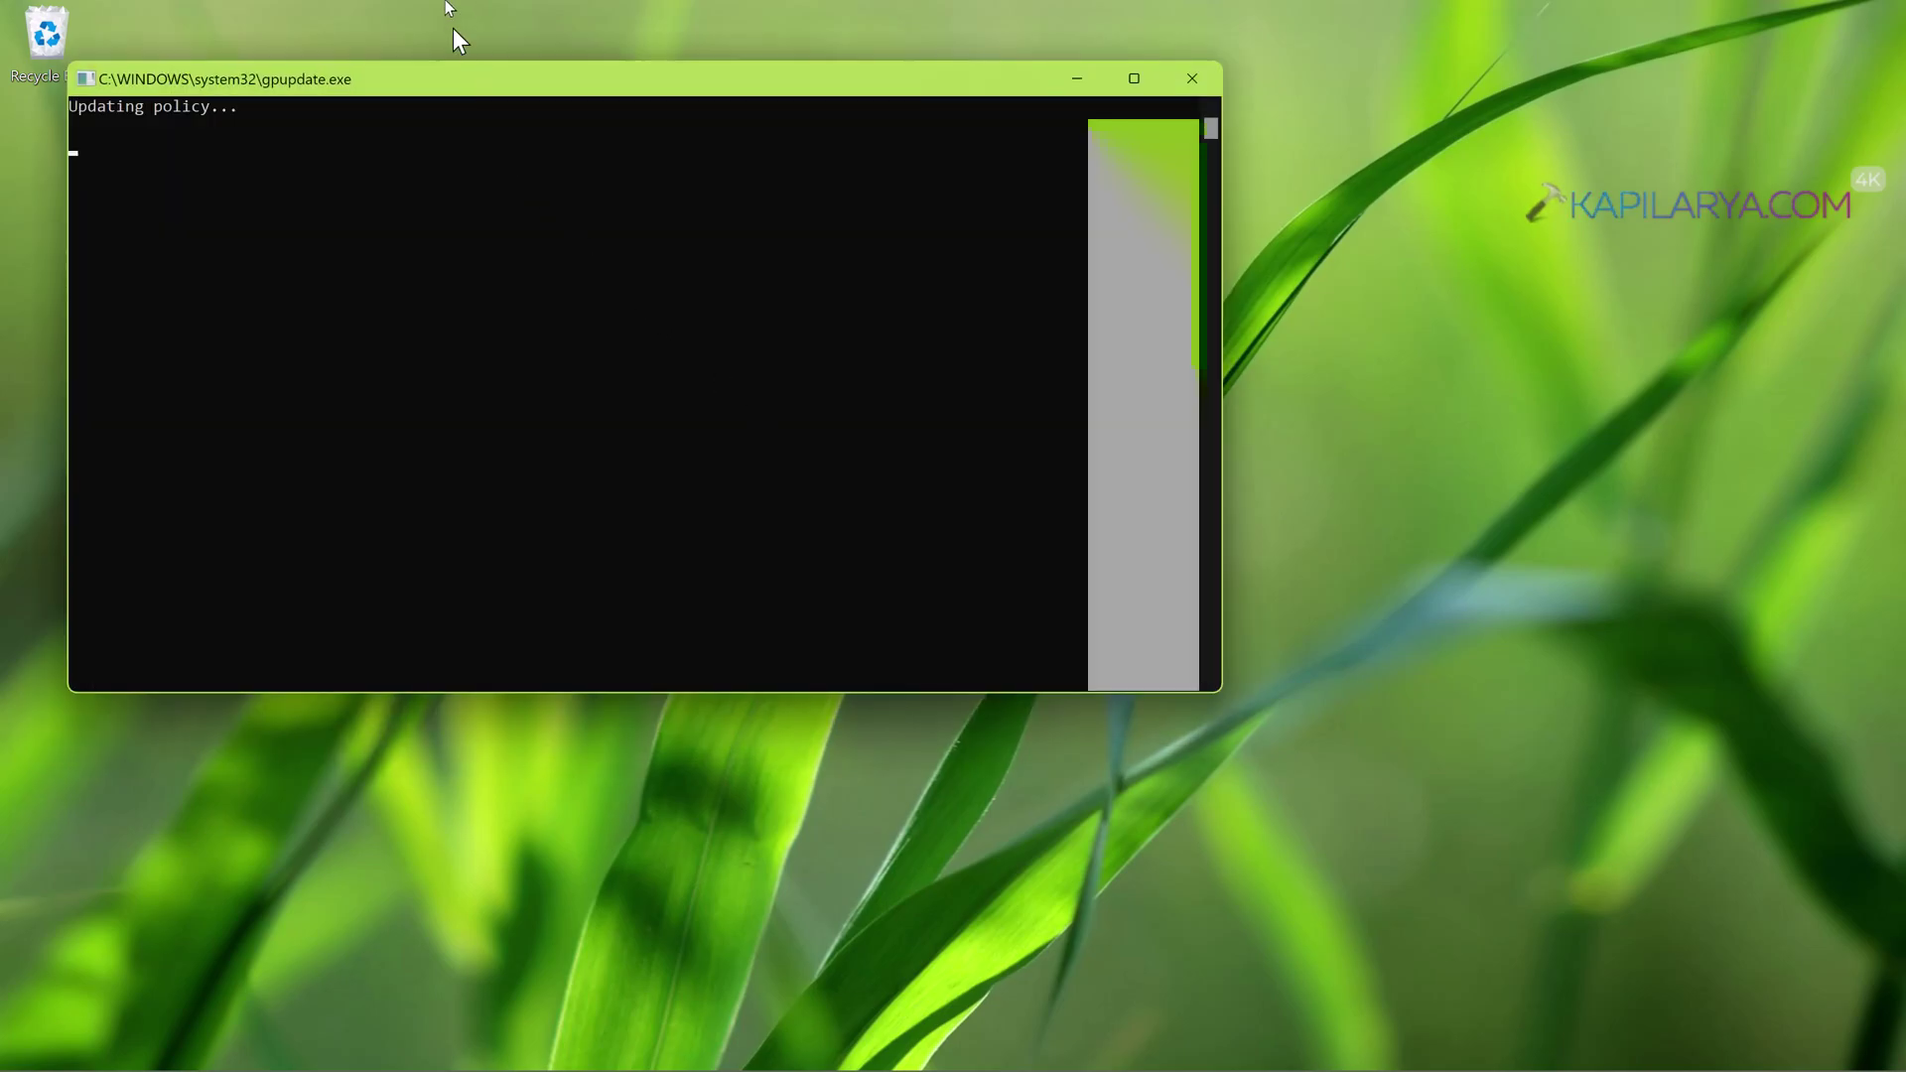
{"action": "left_click_drag", "start_coordinate": [467, 89], "coordinate": [701, 254]}
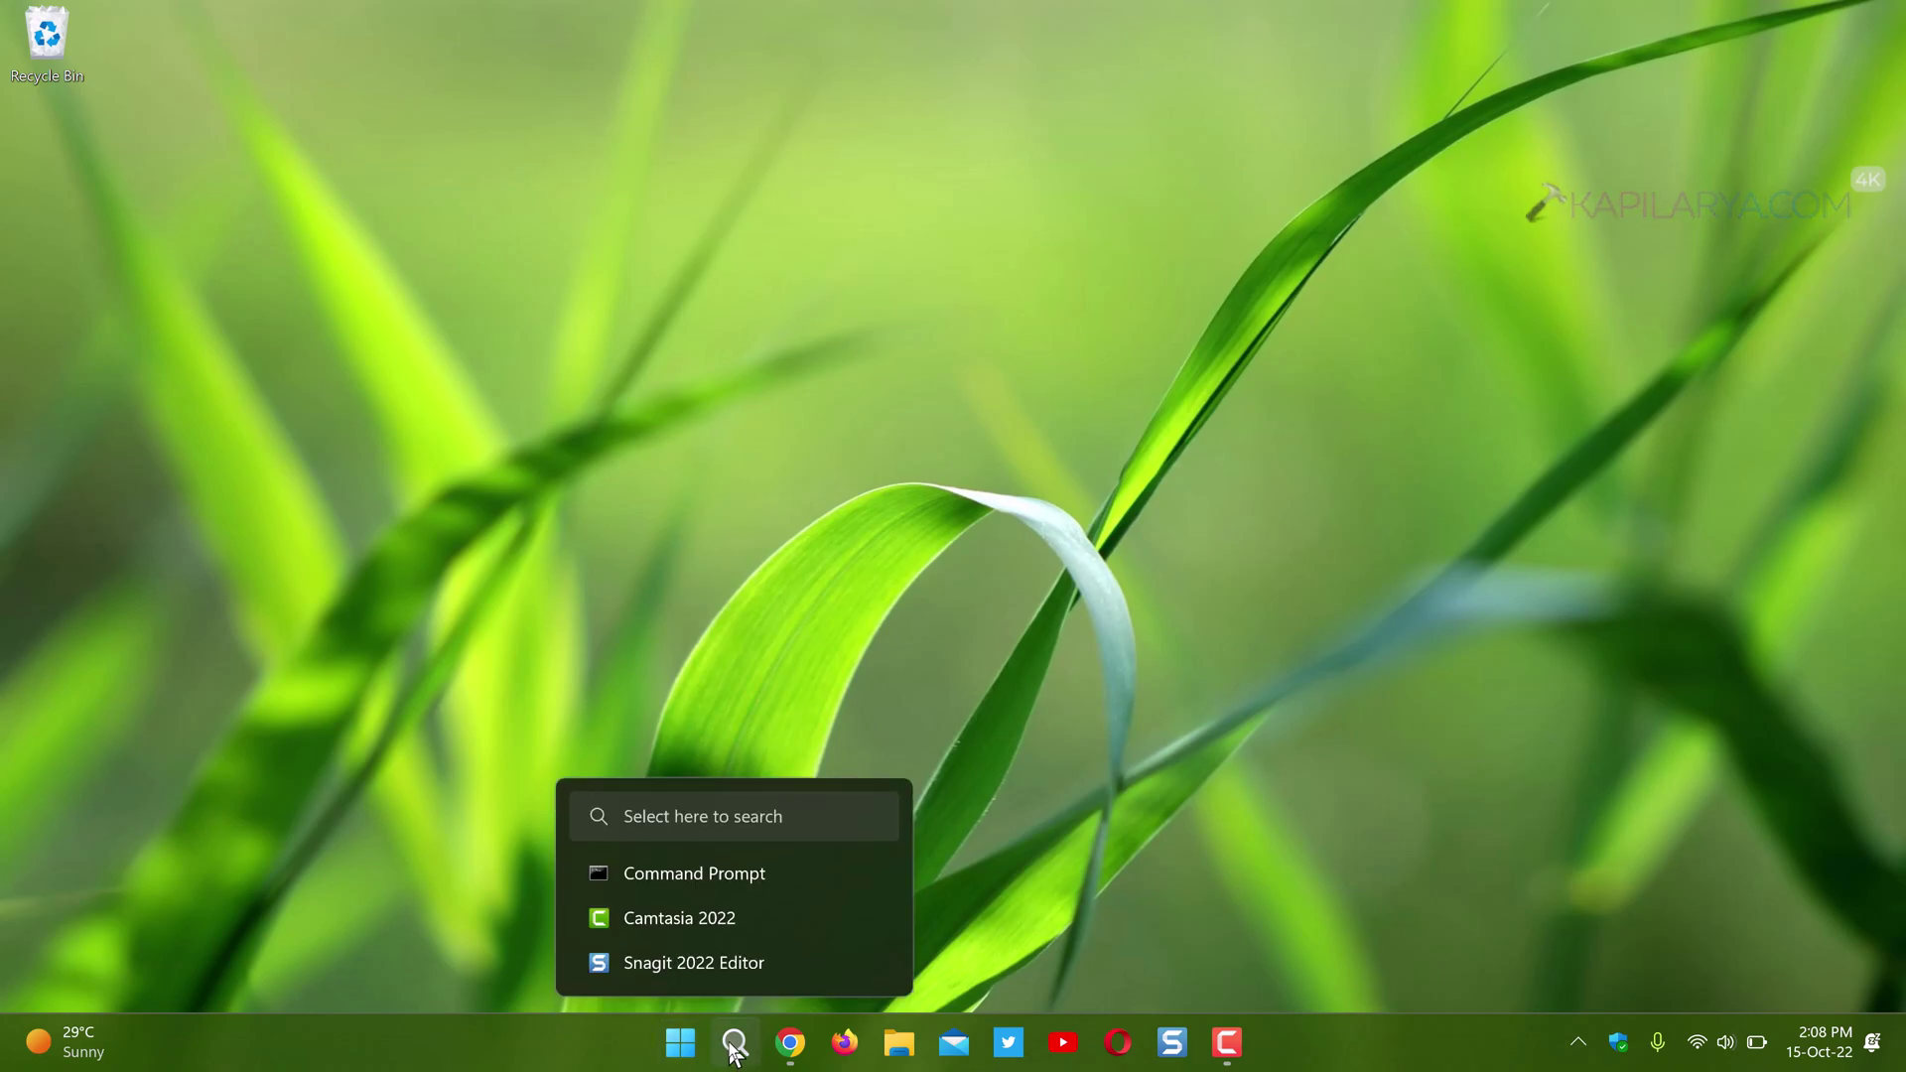
- Search for 'command' and choose Run as different user for Command Prompt
{"action": "left_click", "coordinate": [732, 1044]}
{"action": "type", "text": "co"}
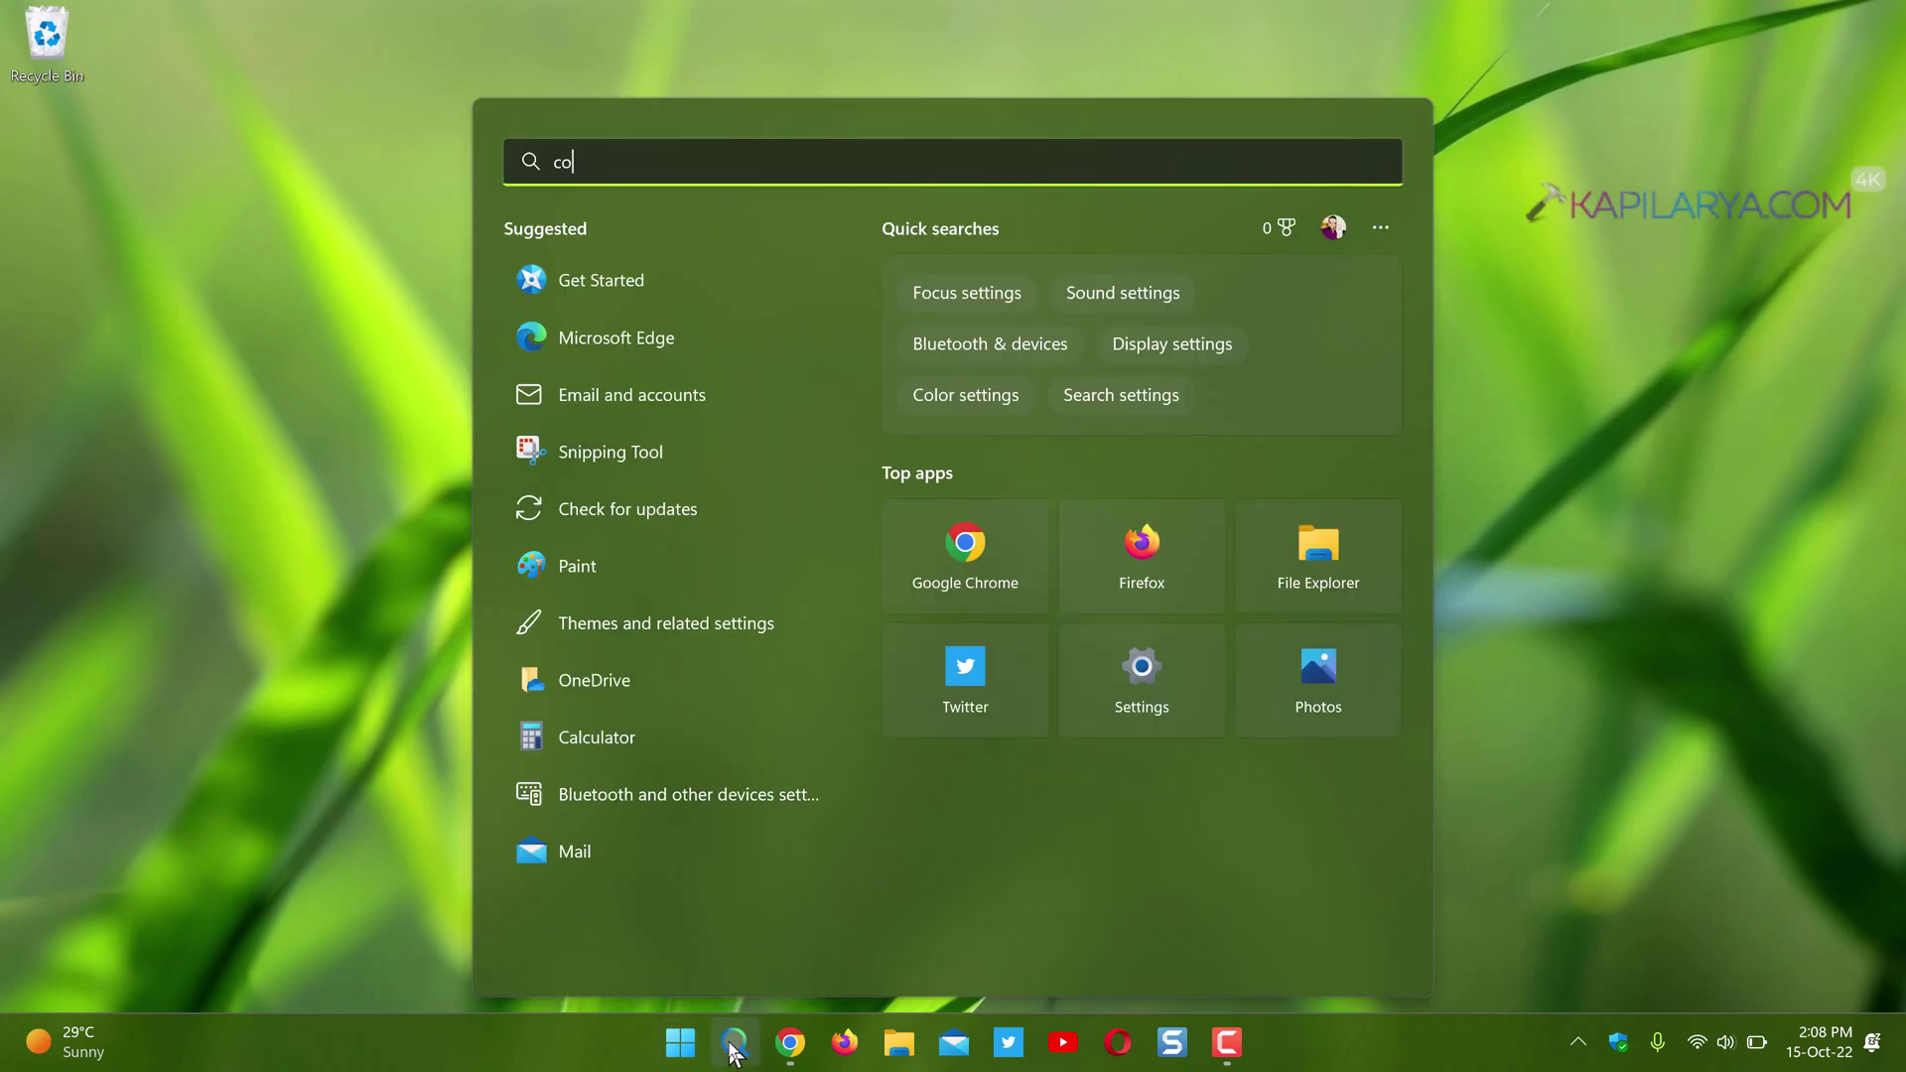
{"action": "type", "text": "mman"}
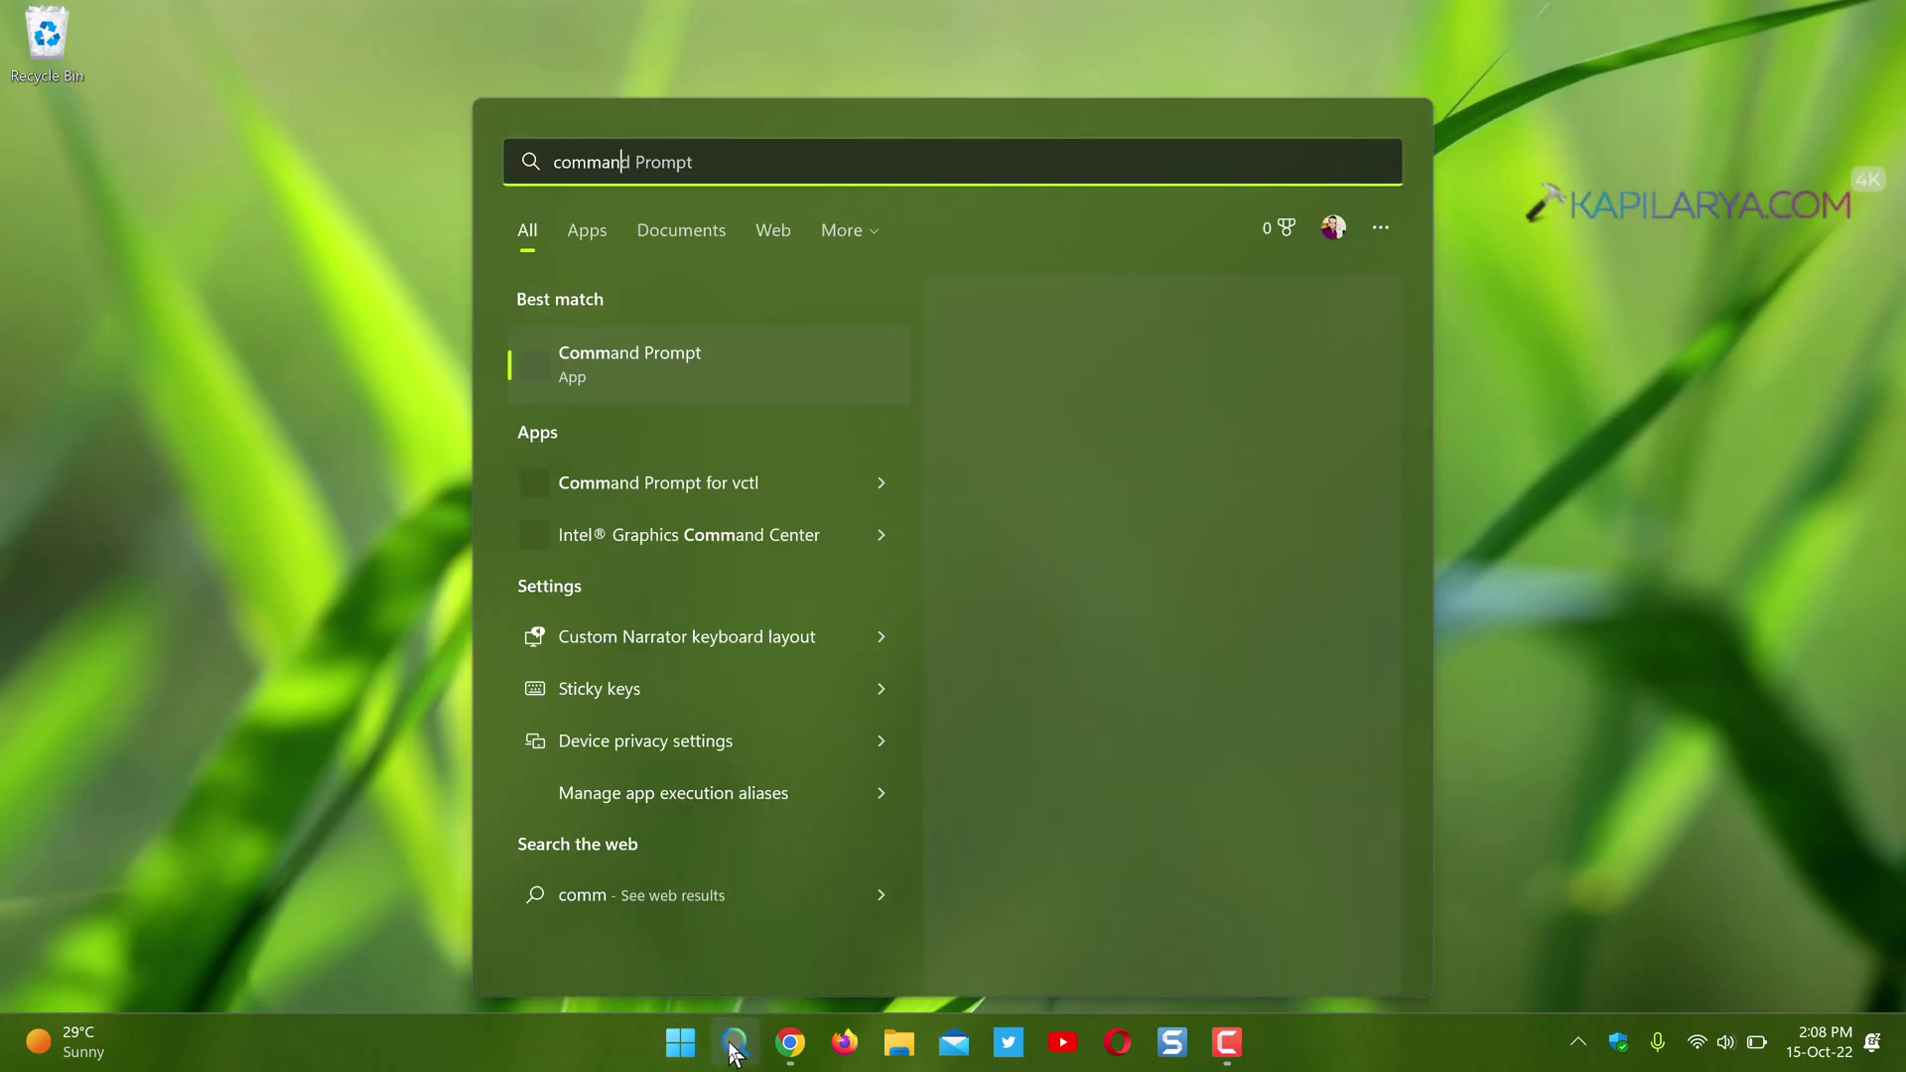
{"action": "type", "text": "d"}
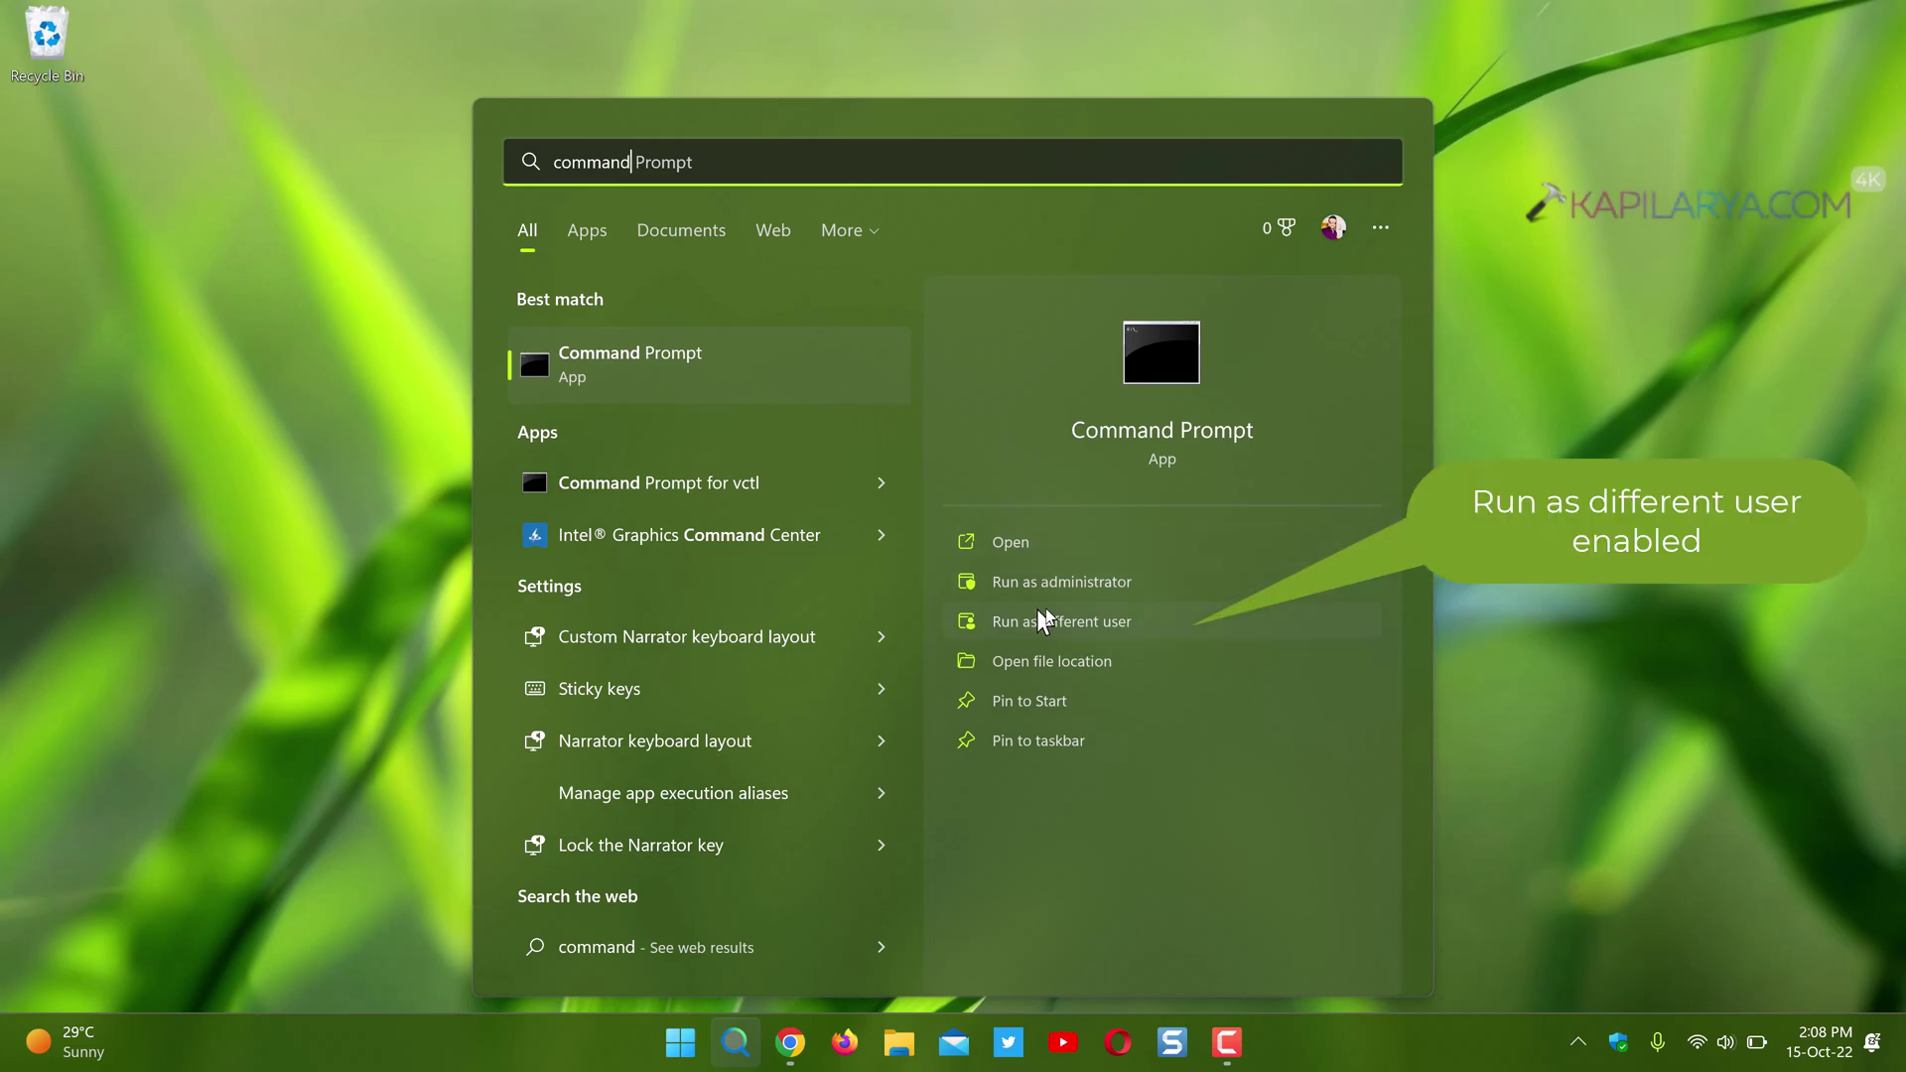
{"action": "left_click", "coordinate": [1173, 618]}
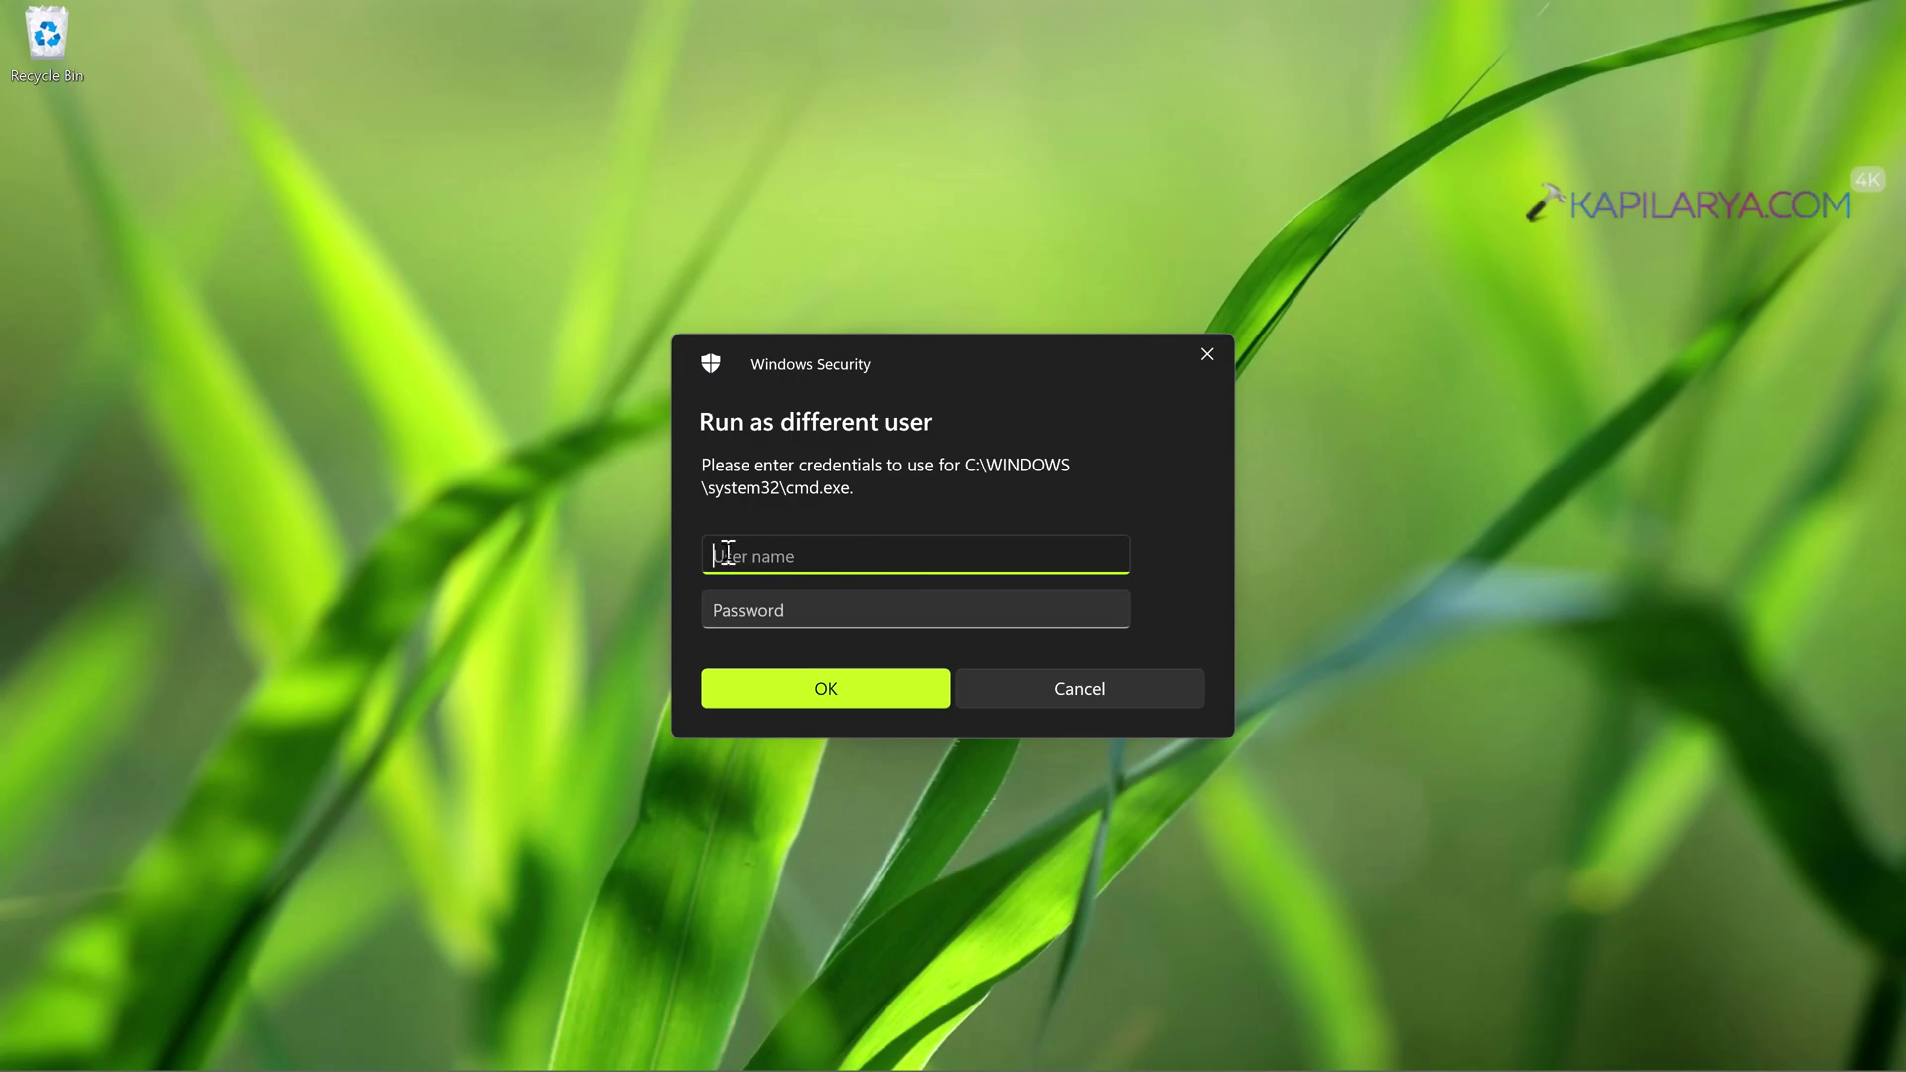
- Enter the other account's user name and password and submit them
{"action": "type", "text": "Admin2"}
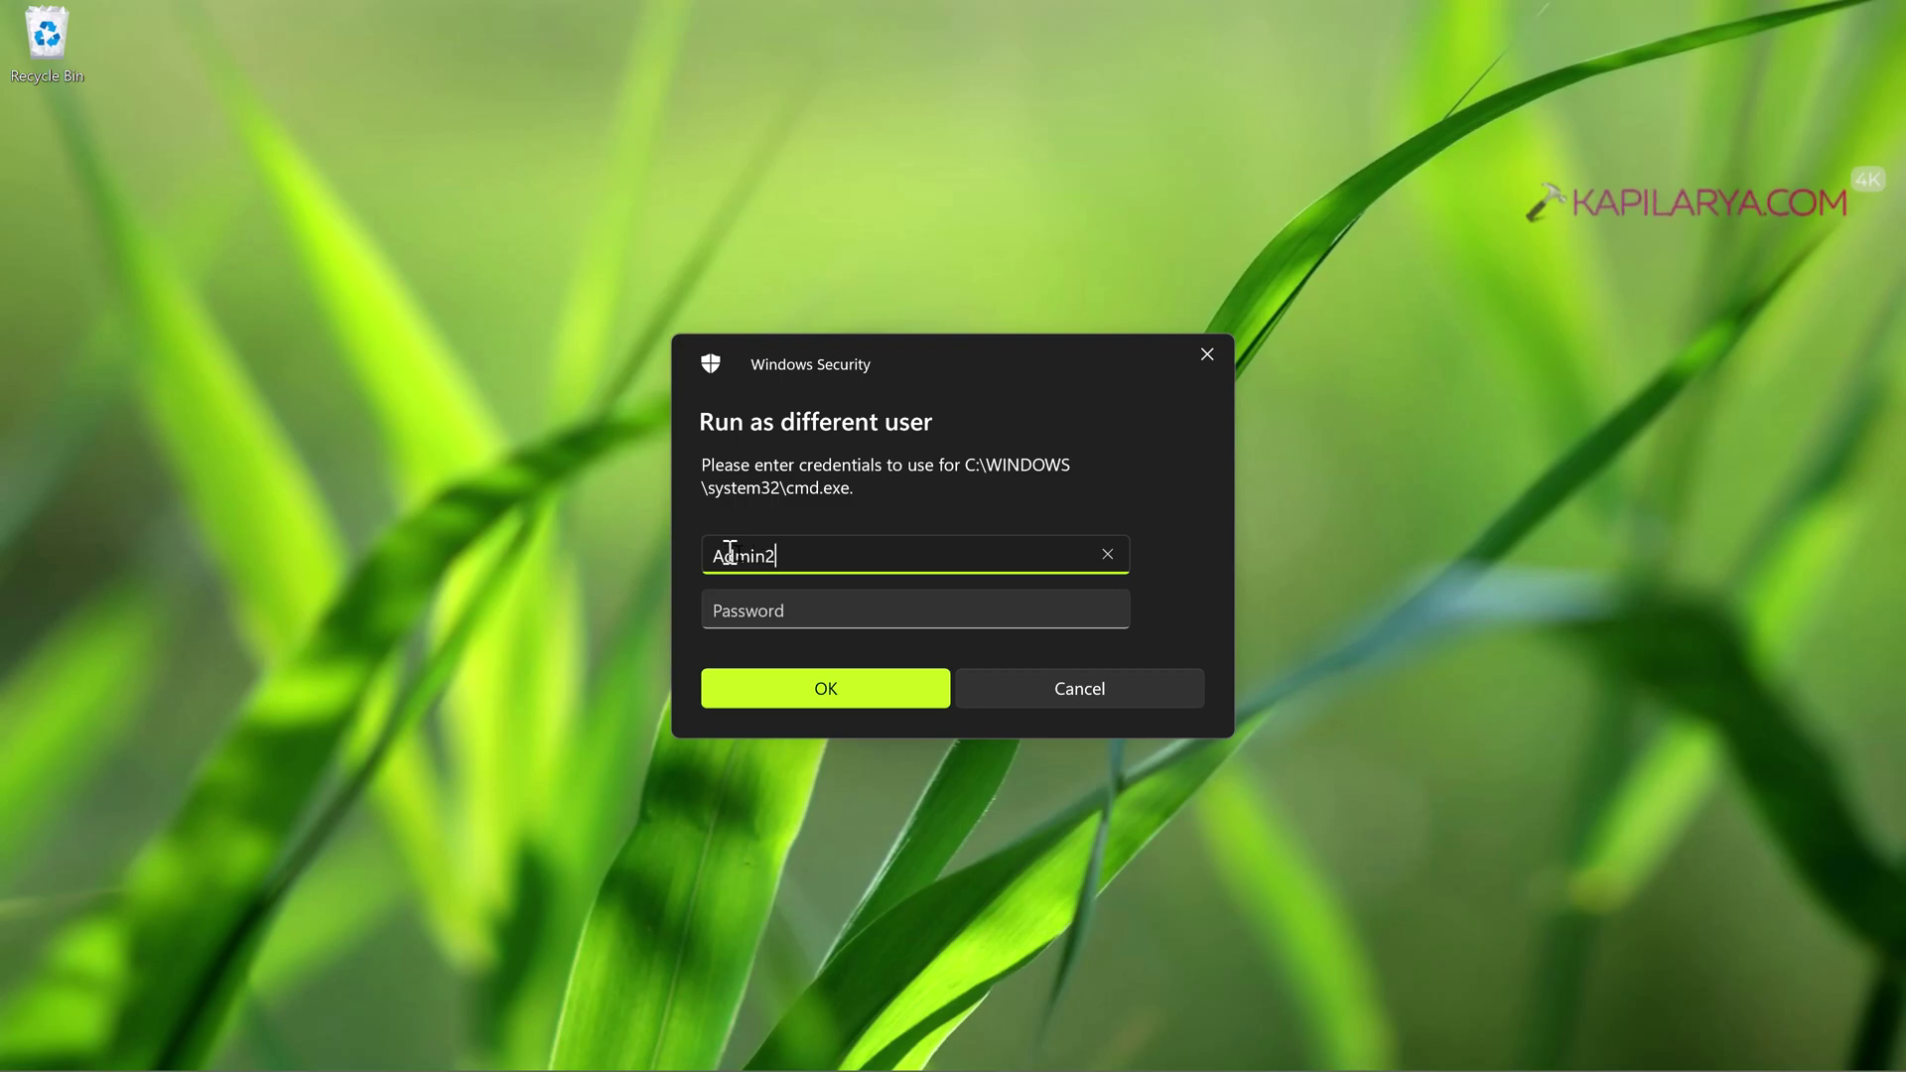
{"action": "left_click", "coordinate": [776, 610]}
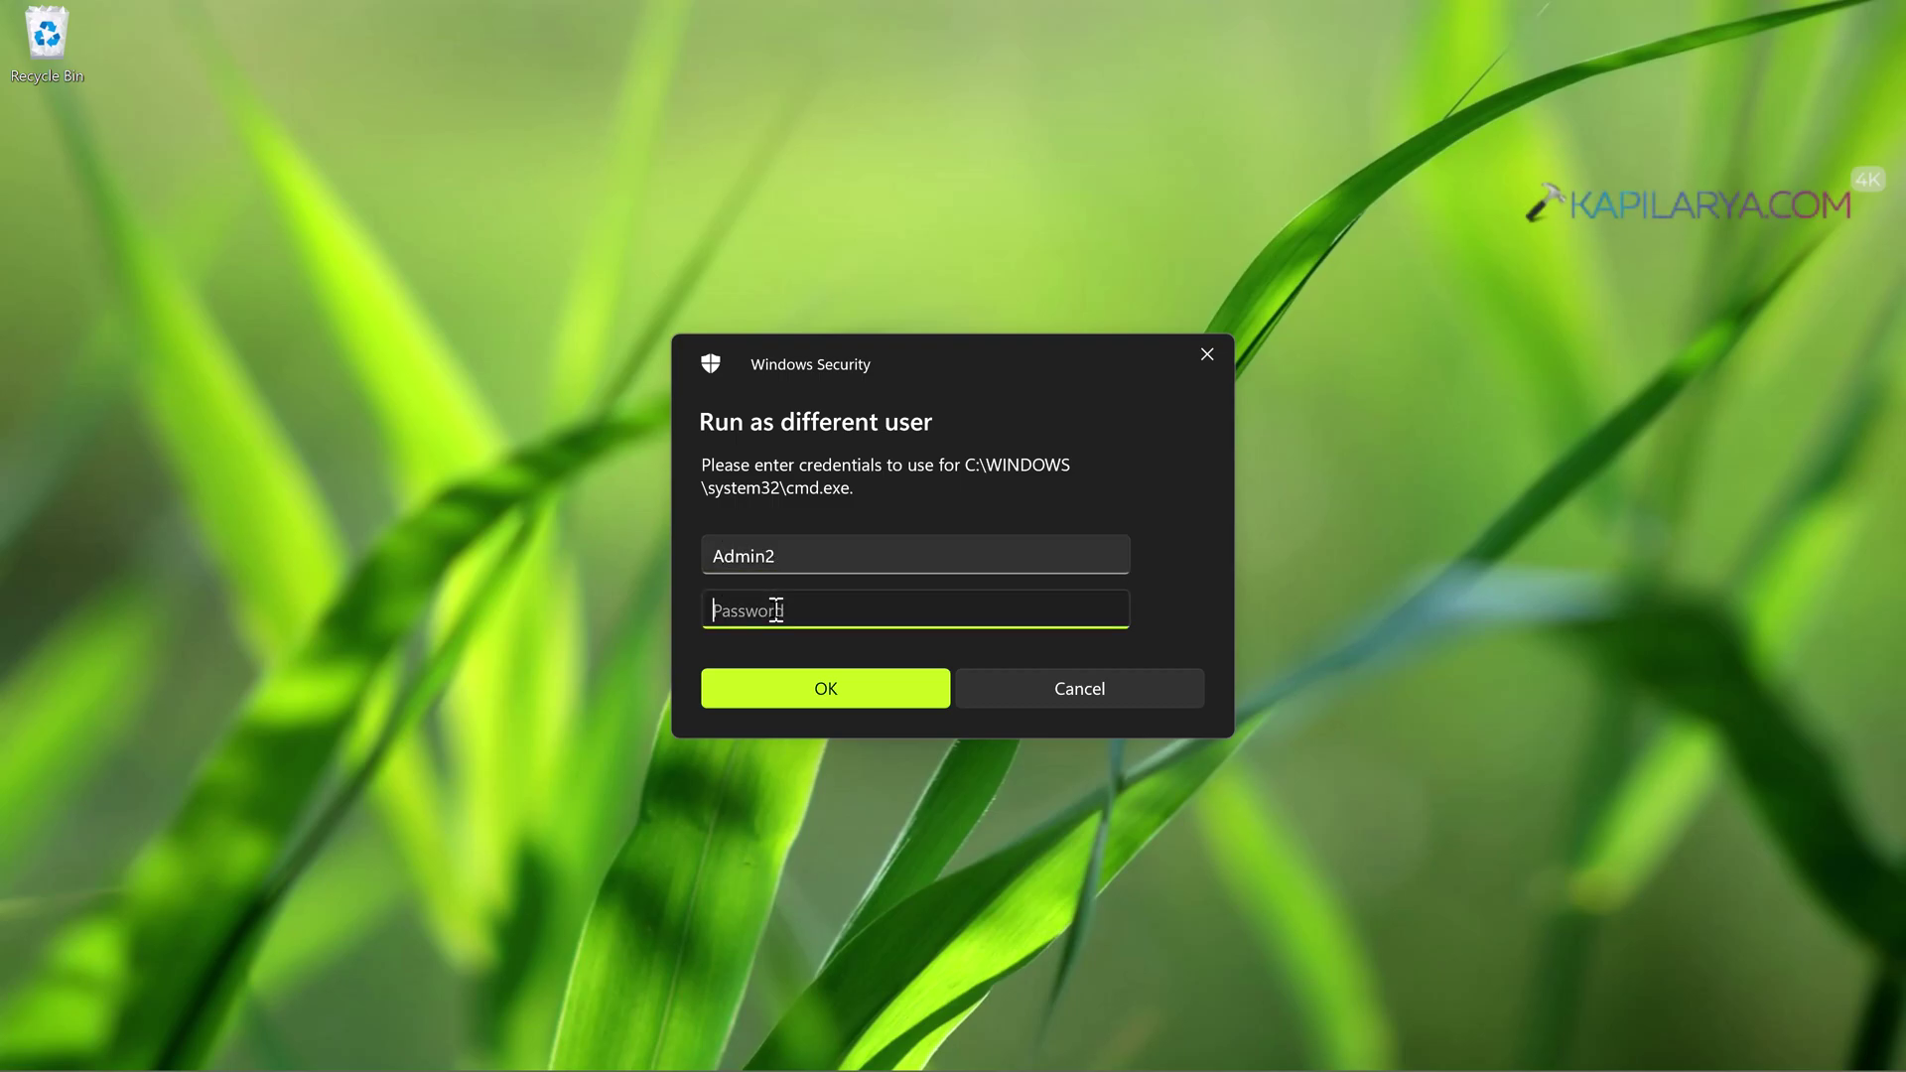
{"action": "type", "text": "••"}
{"action": "left_click", "coordinate": [774, 684]}
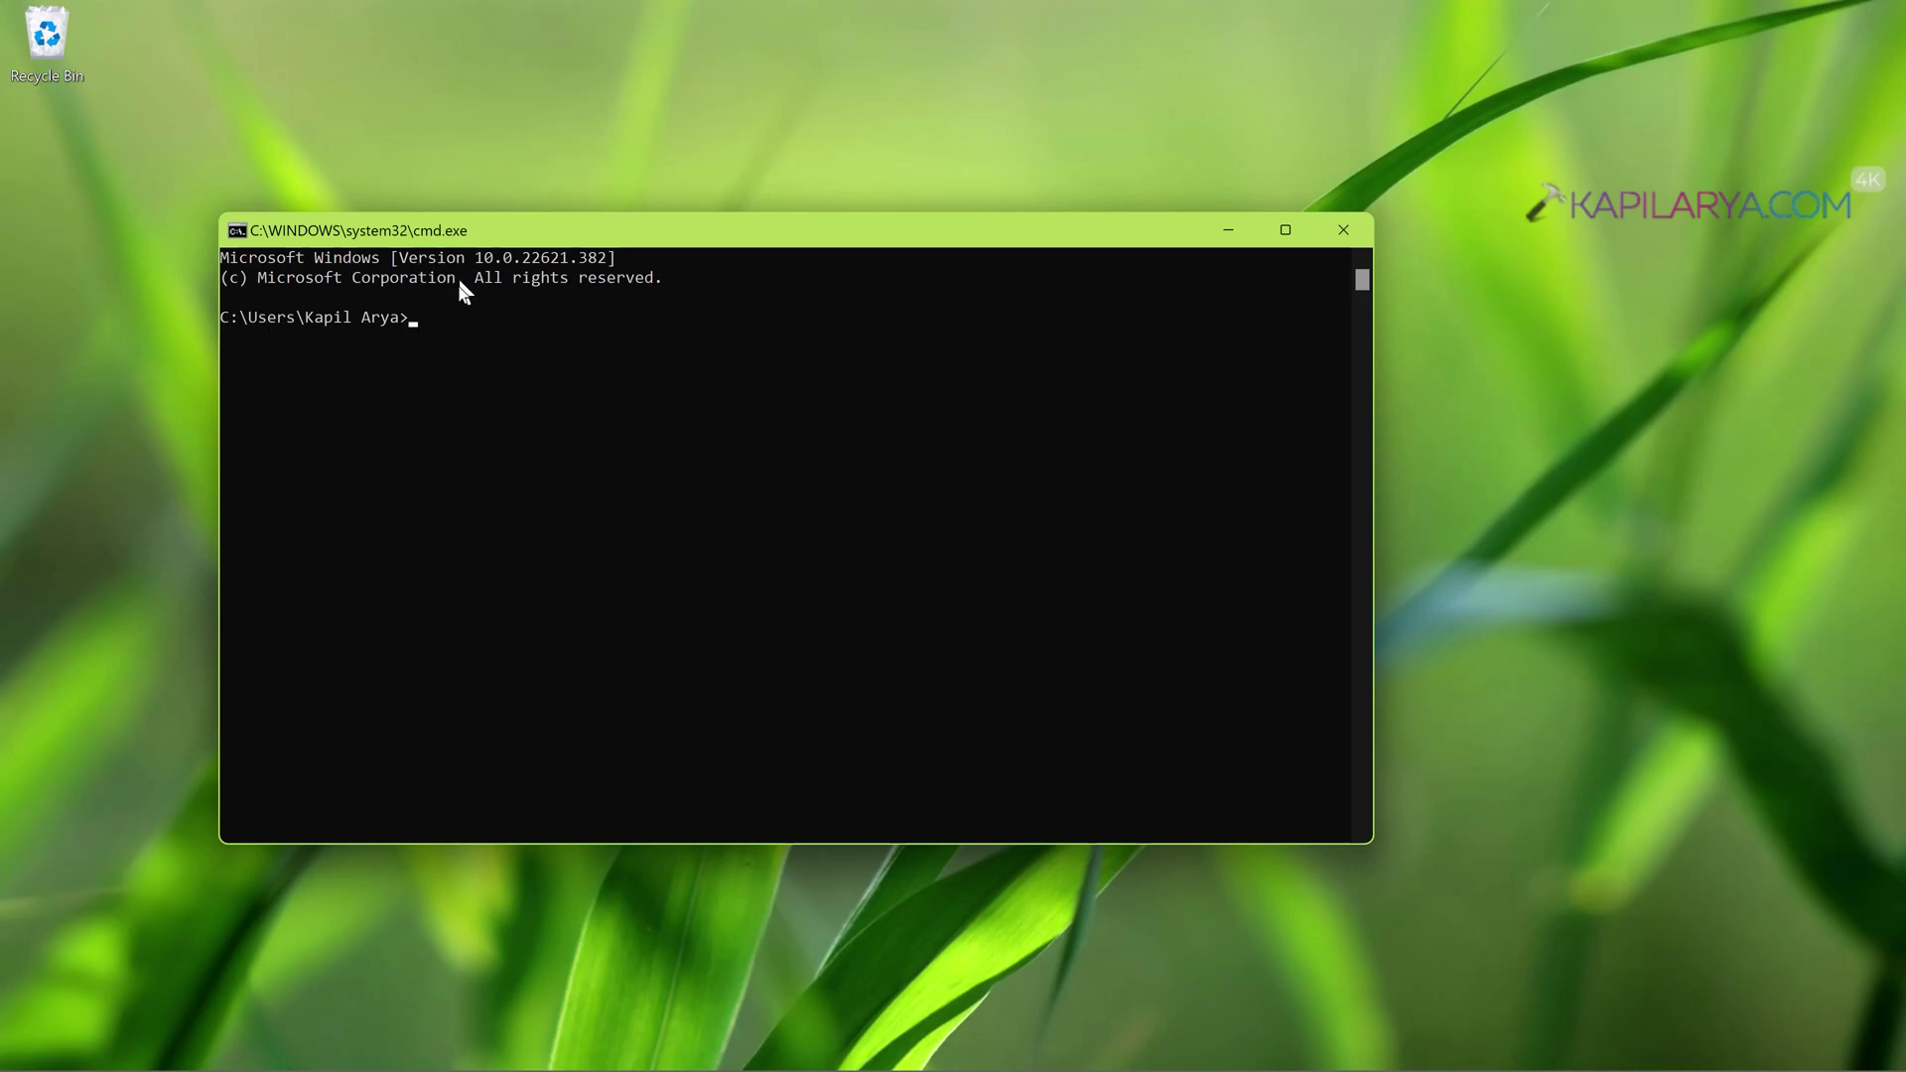
- Close the cmd.exe Command Prompt window
{"action": "left_click", "coordinate": [1332, 243]}
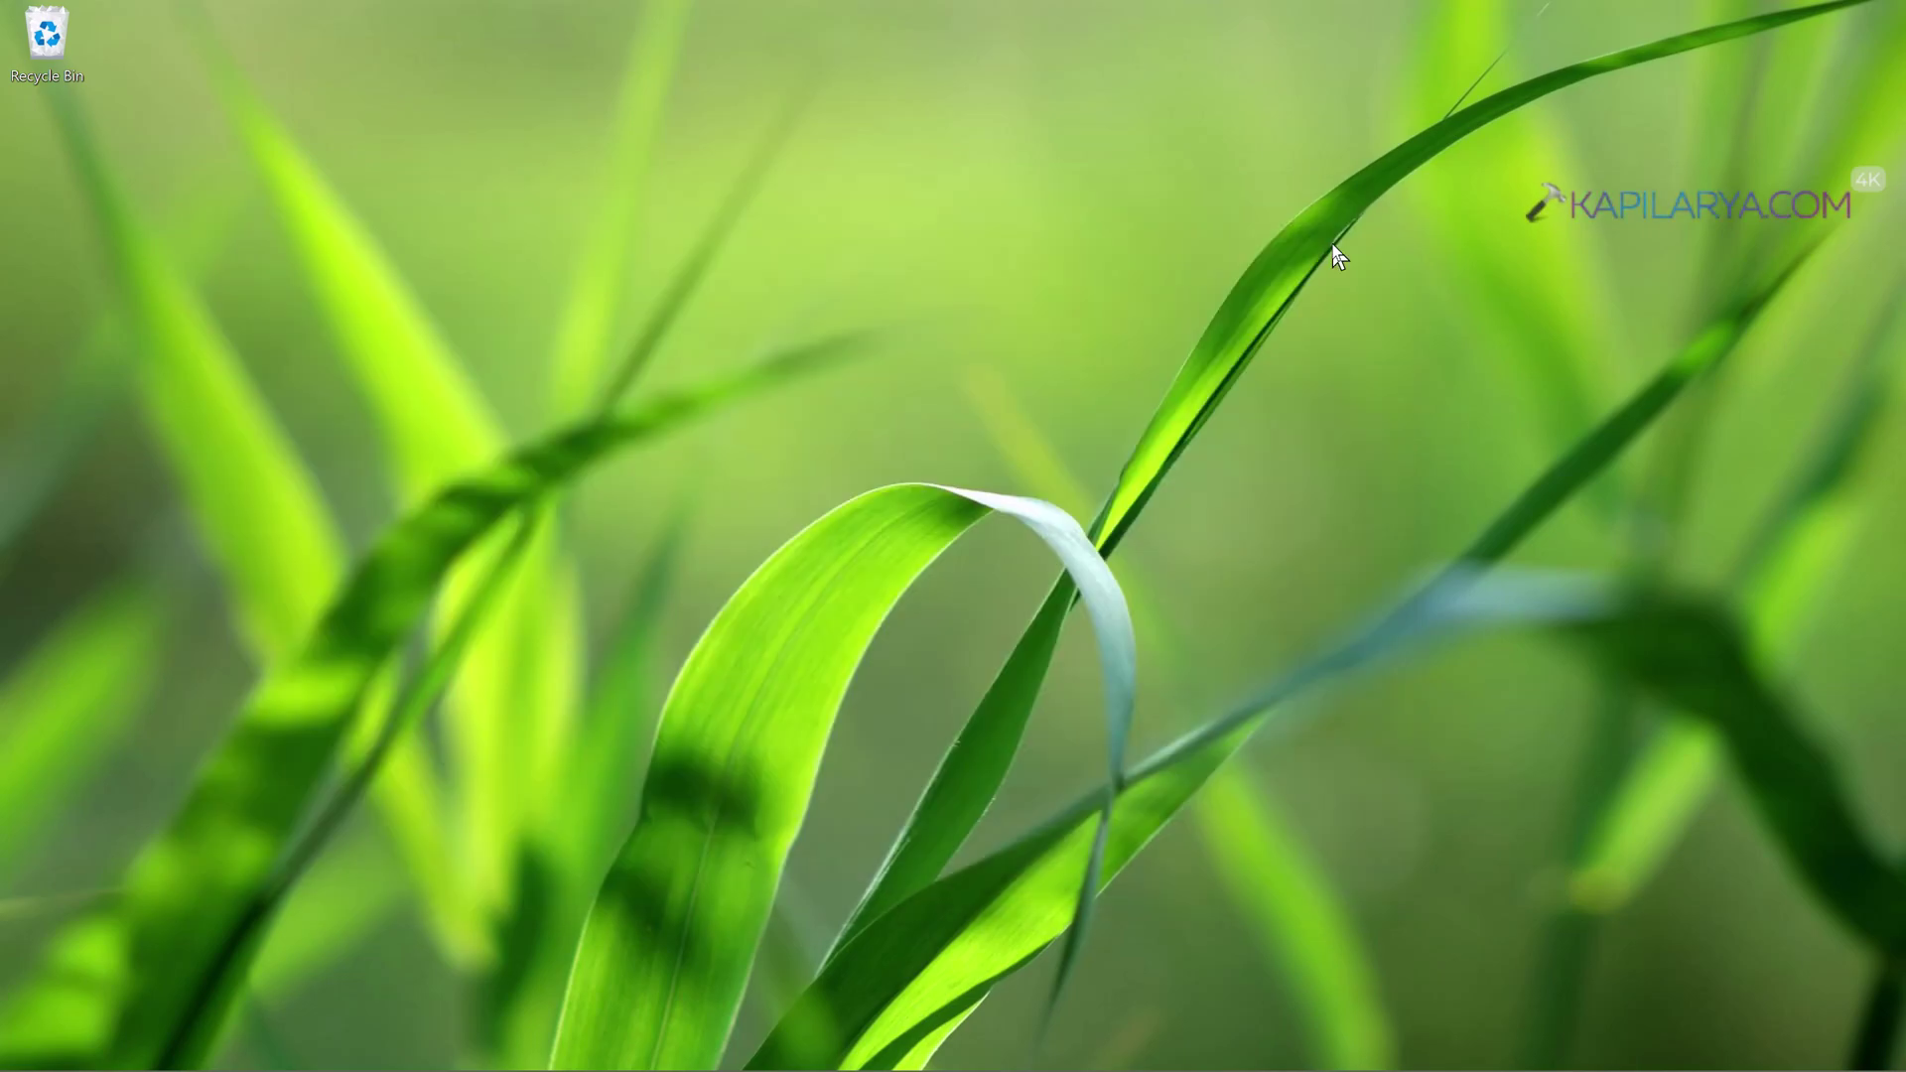